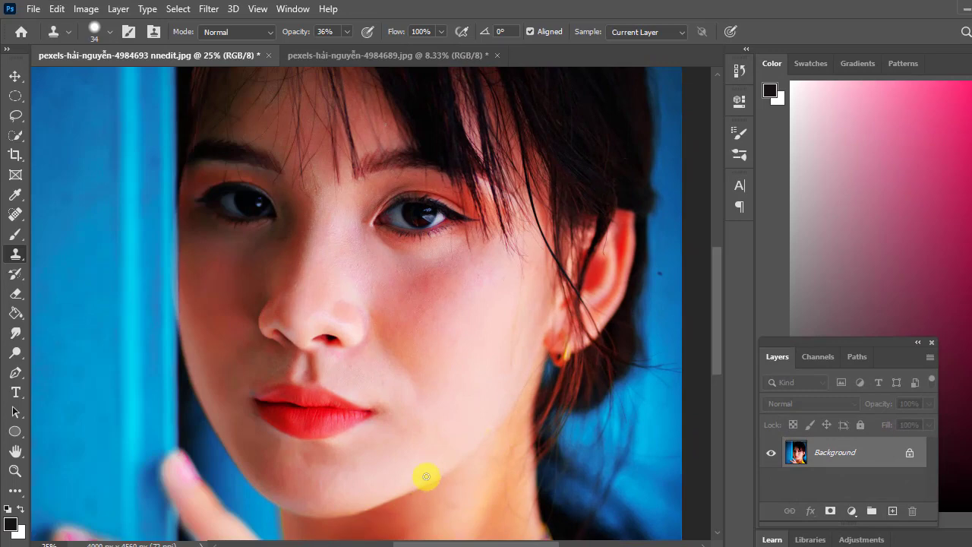
# Convert the locked Background into an editable layer and rename it background.
pyautogui.hotkey('ctrl', '-')
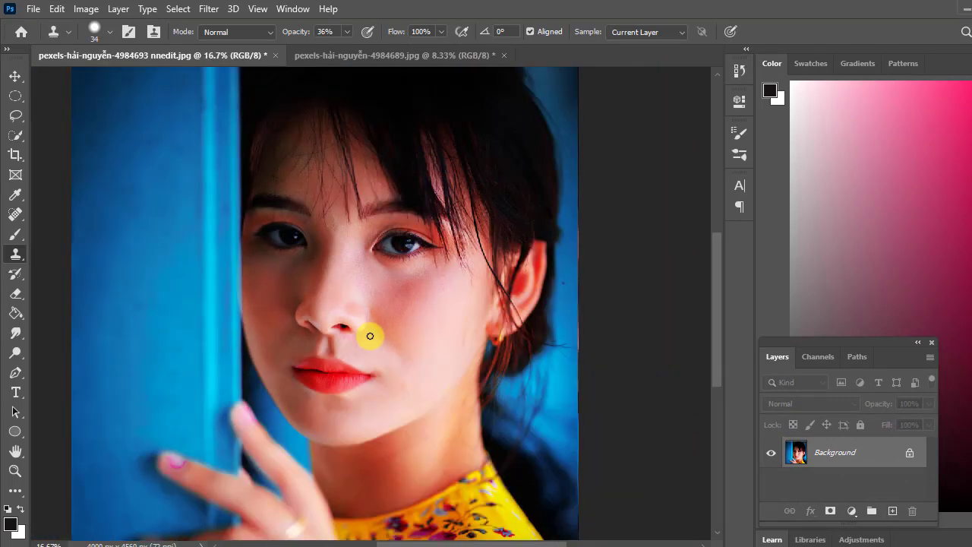
pyautogui.doubleClick(859, 454)
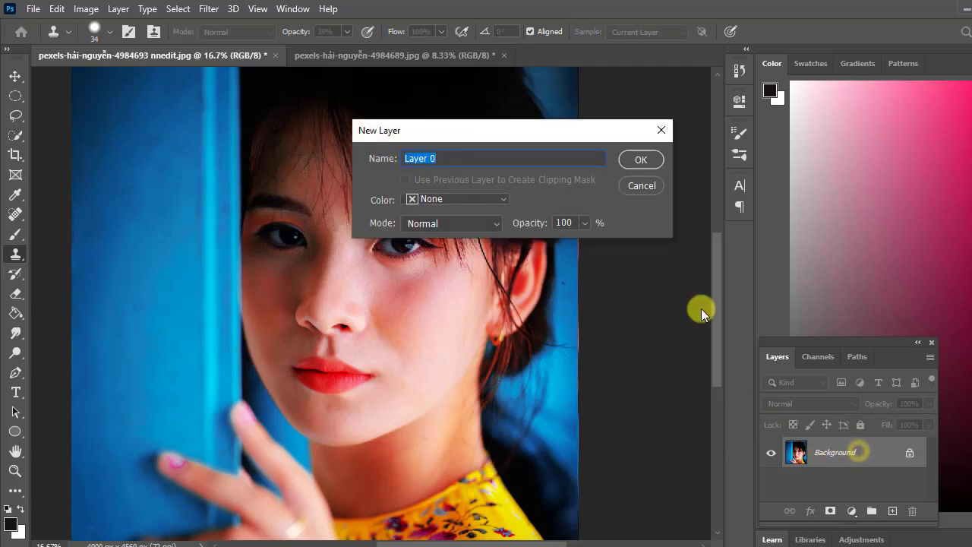
pyautogui.click(640, 160)
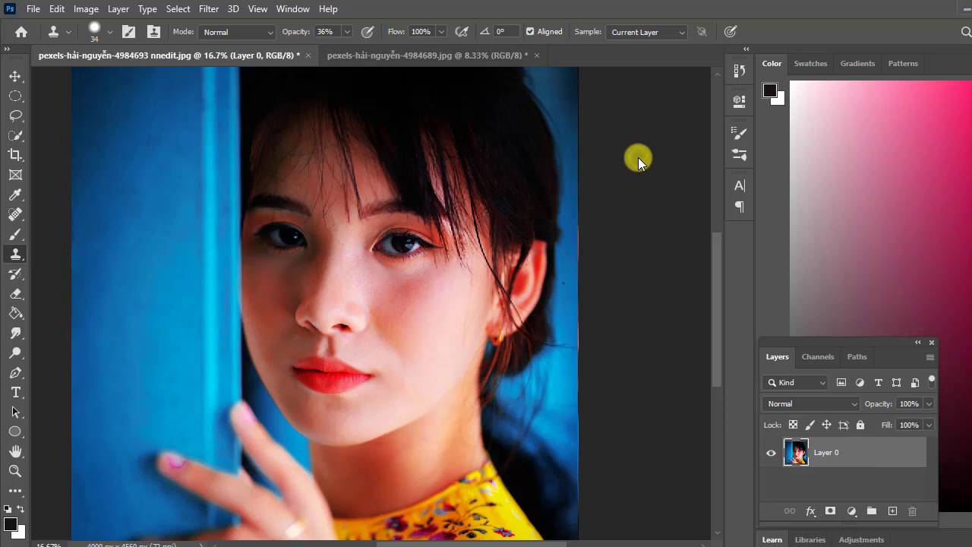
pyautogui.doubleClick(827, 453)
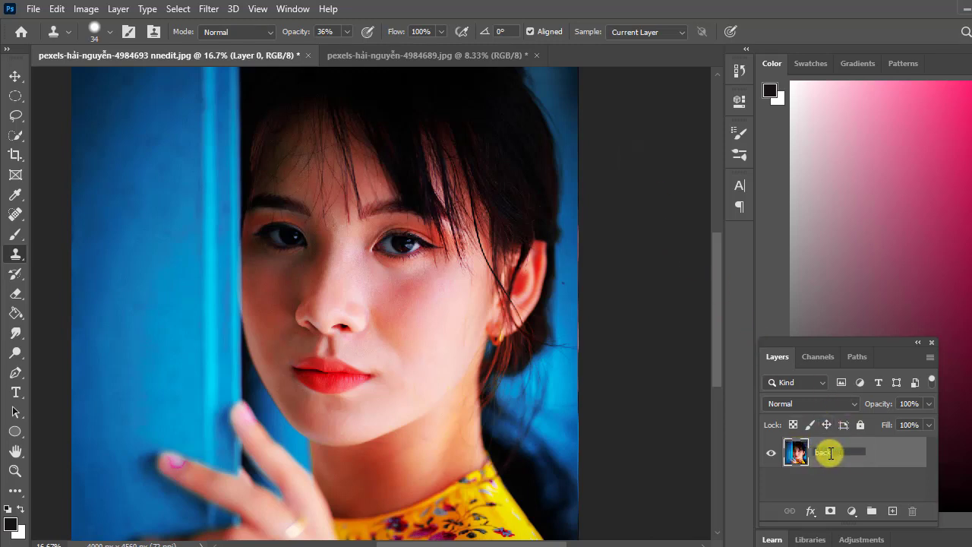
pyautogui.click(869, 451)
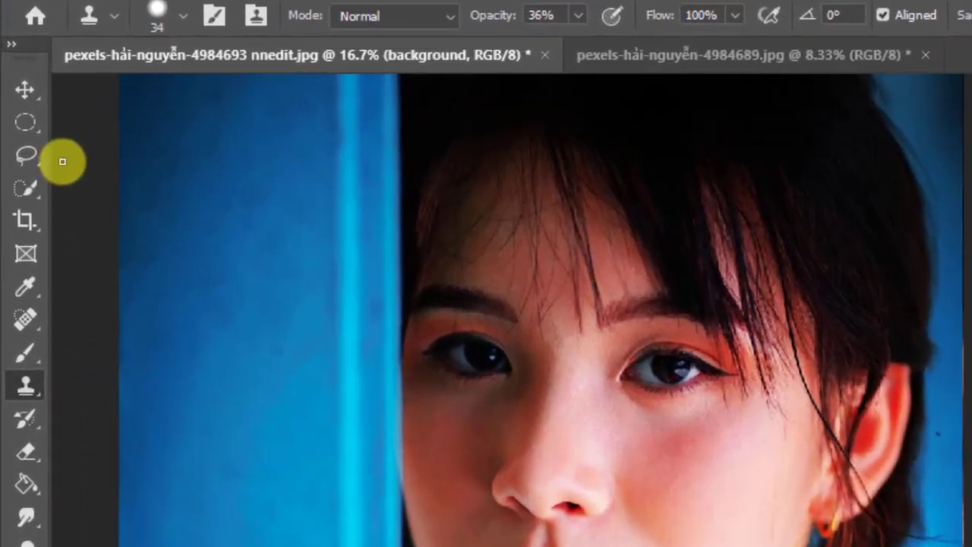
# Select the lips with an elliptical marquee and copy them onto a new layer.
pyautogui.click(15, 76)
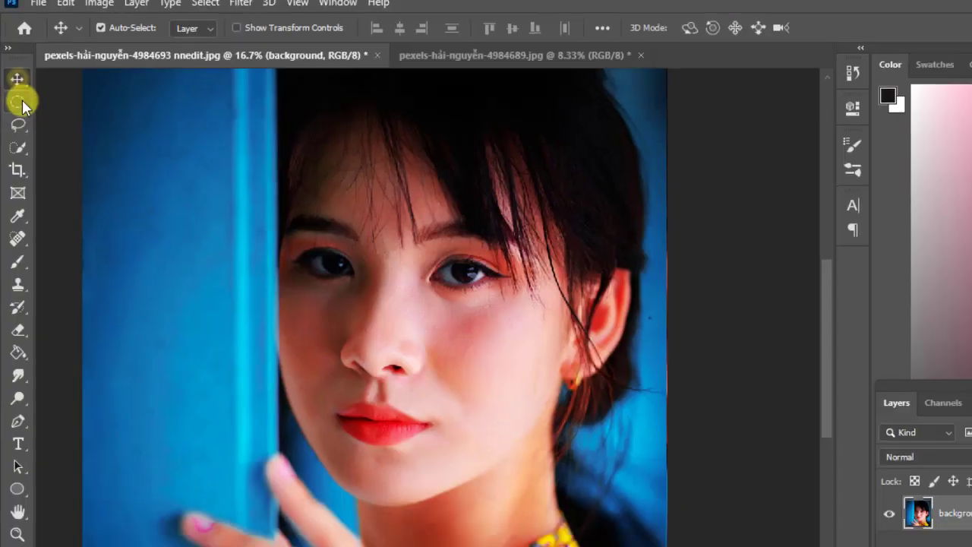
pyautogui.click(15, 96)
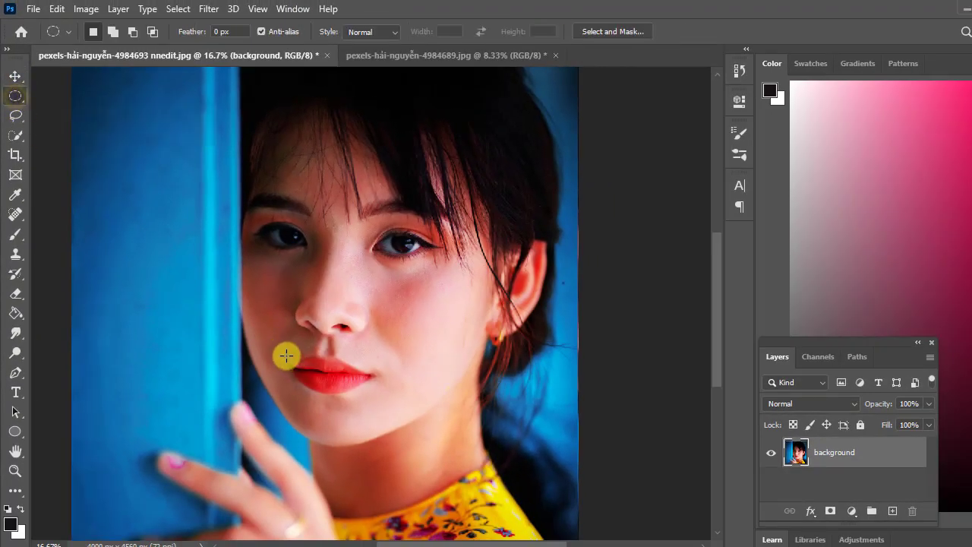
pyautogui.moveTo(287, 354); pyautogui.dragTo(374, 396)
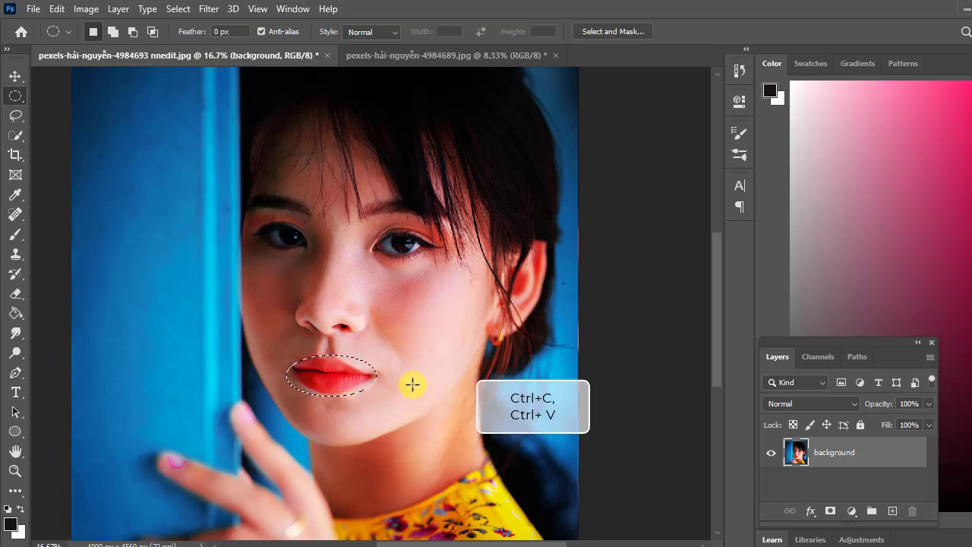
pyautogui.hotkey('ctrl', 'c')
pyautogui.hotkey('ctrl', 'v')
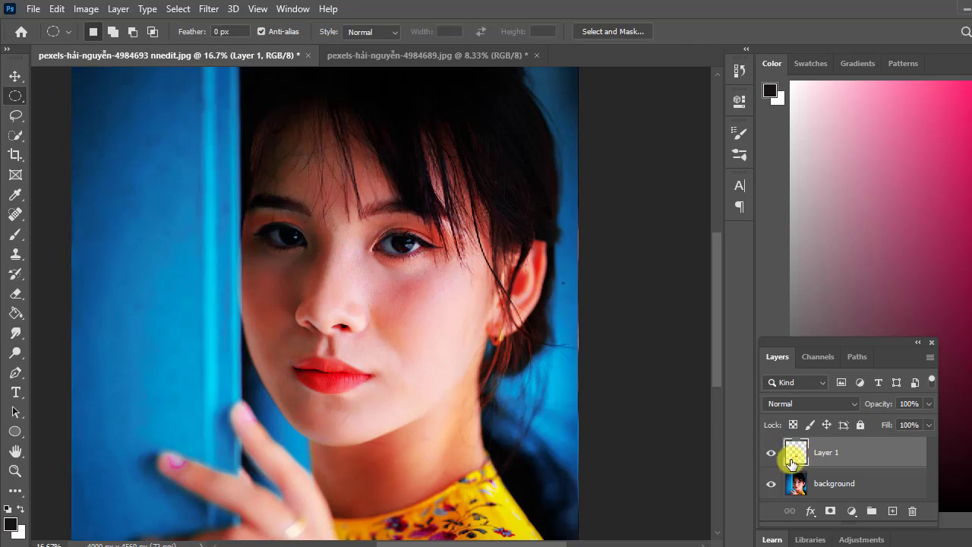
# Check the copied lips in isolation, rename their layer lip and convert it to a smart object.
pyautogui.click(770, 485)
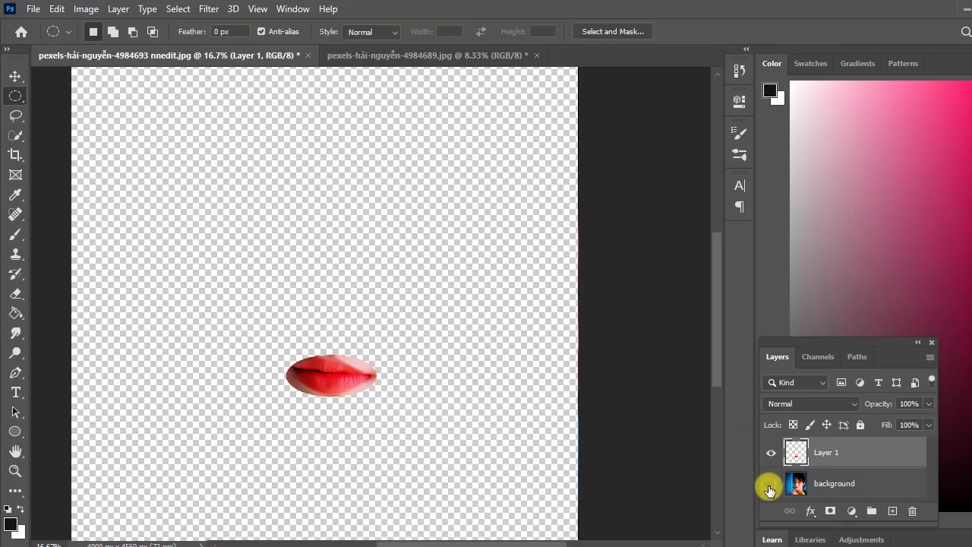
pyautogui.click(770, 486)
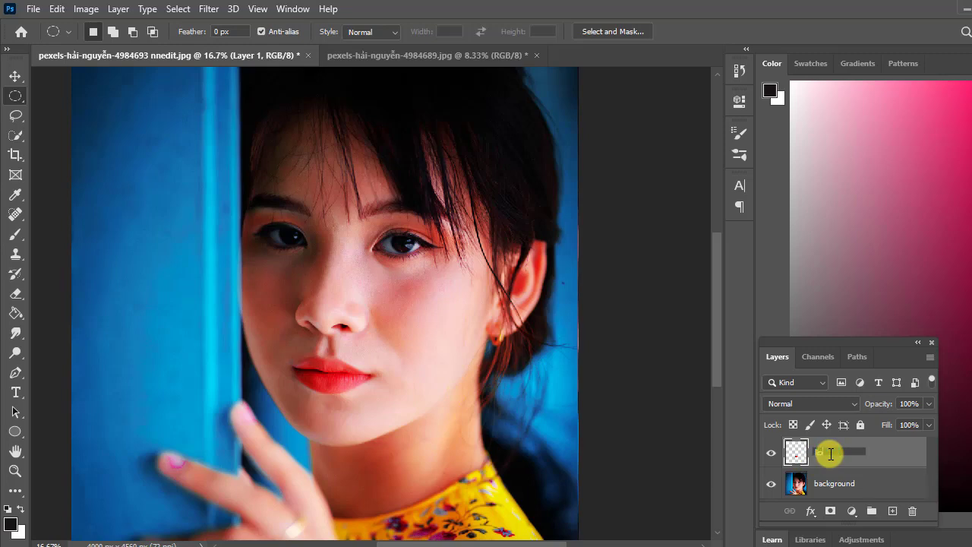
pyautogui.press('Return')
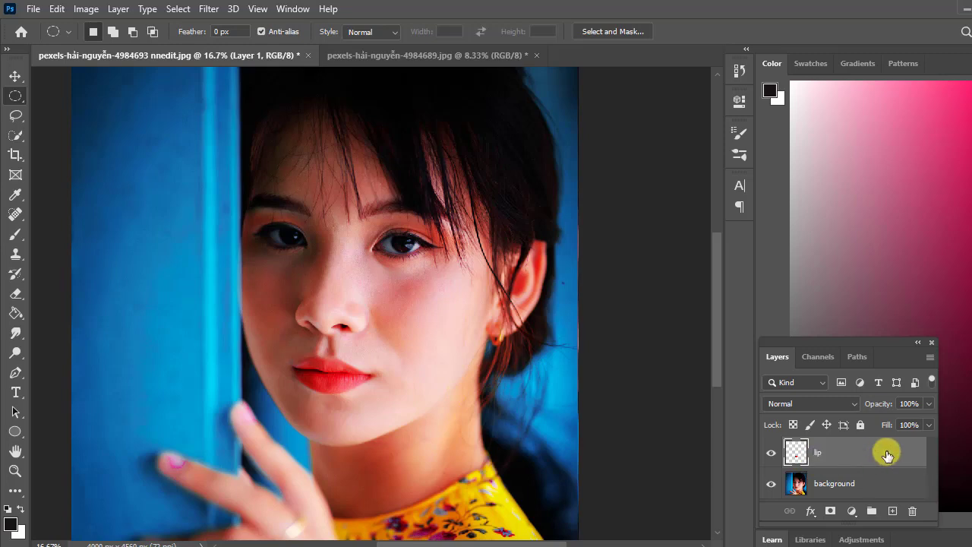
pyautogui.rightClick(863, 454)
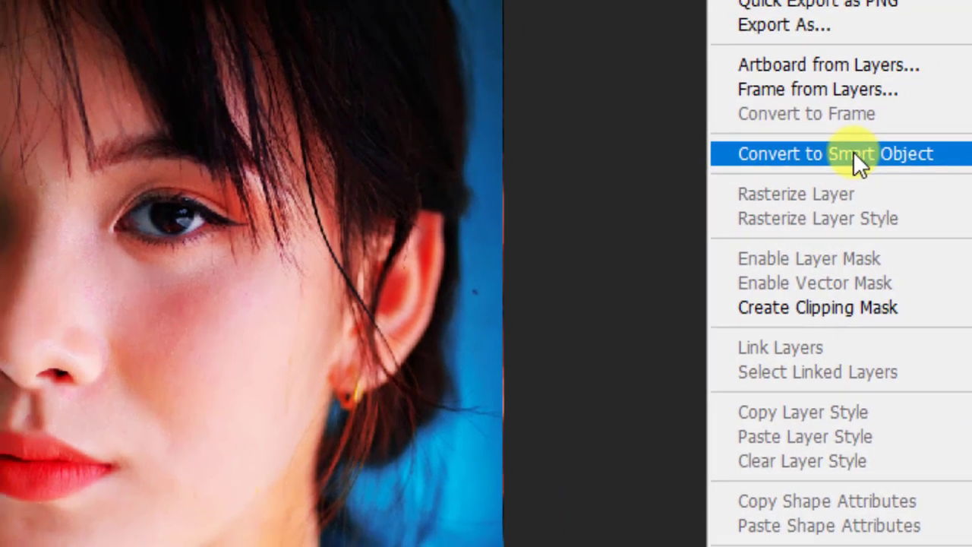
pyautogui.click(846, 146)
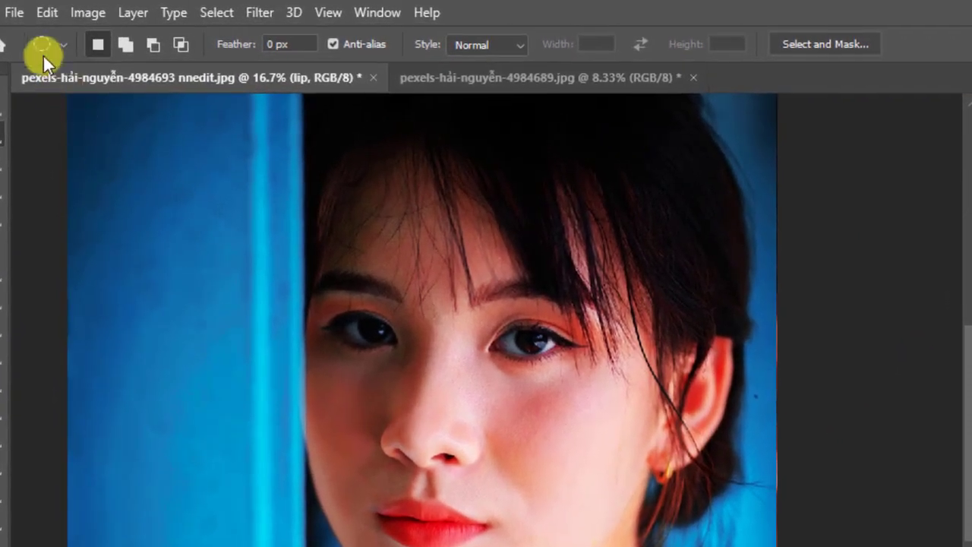
# Start Puppet Warp on the lip layer and place five pins along the upper lip edge to the right mouth corner.
pyautogui.click(45, 13)
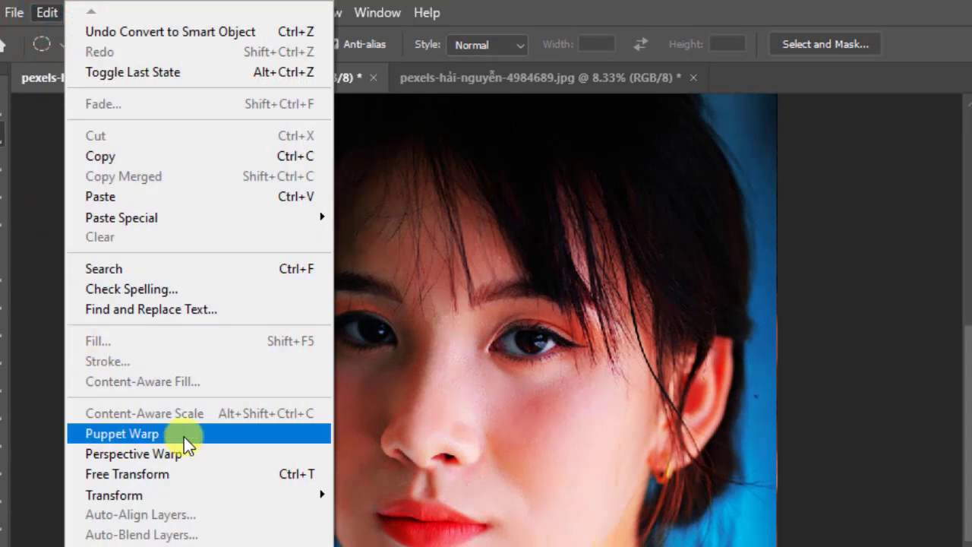
pyautogui.click(139, 434)
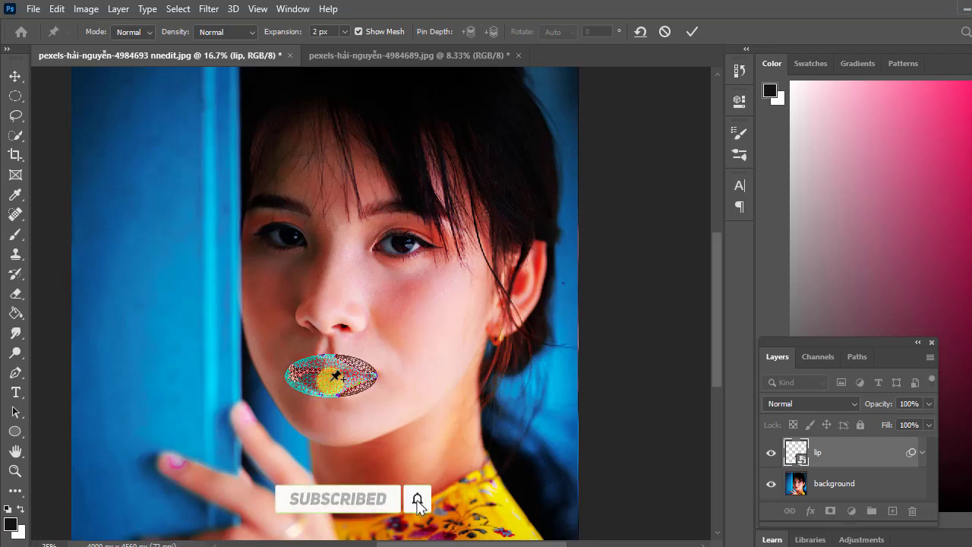
pyautogui.hotkey('ctrl', '+')
pyautogui.hotkey('ctrl', '+')
pyautogui.hotkey('ctrl', '+')
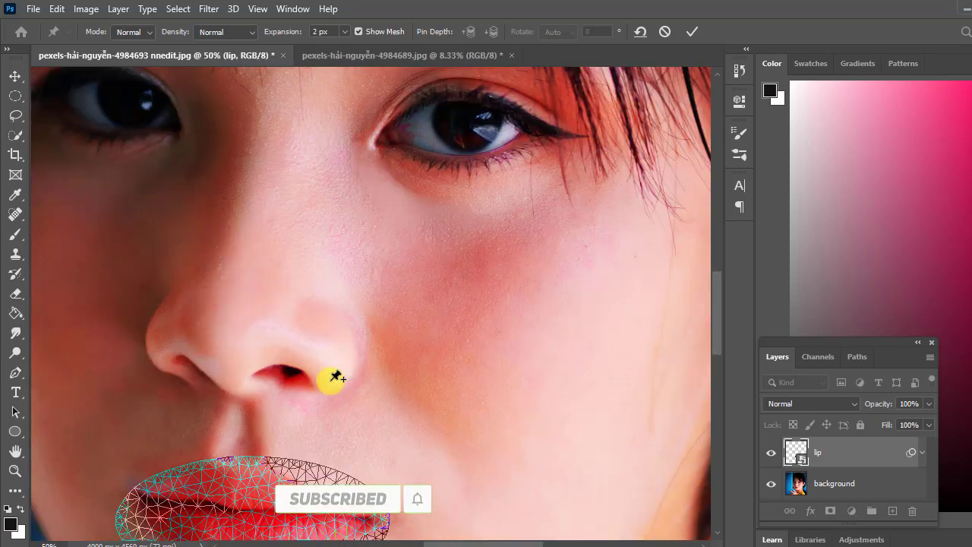
pyautogui.moveTo(350, 449); pyautogui.dragTo(382, 235)
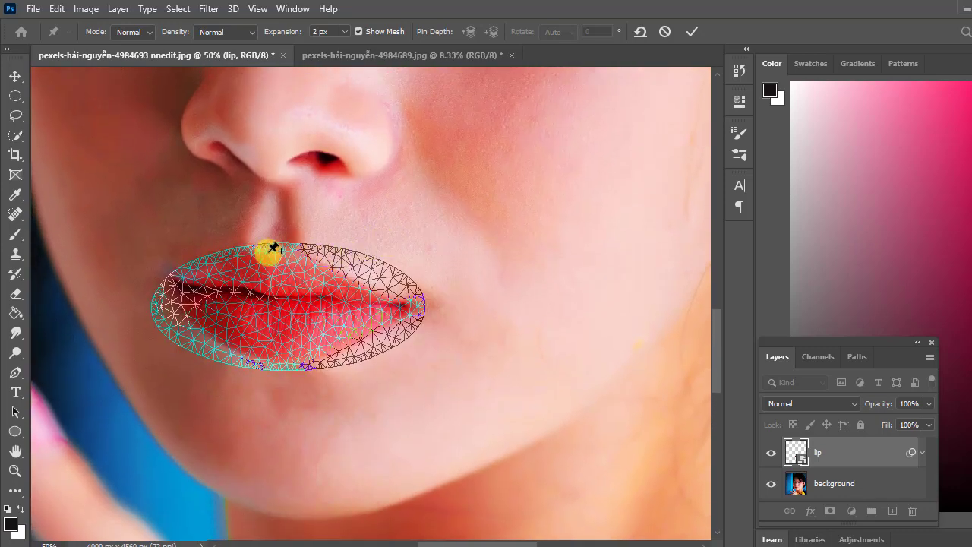
pyautogui.click(246, 251)
pyautogui.click(274, 257)
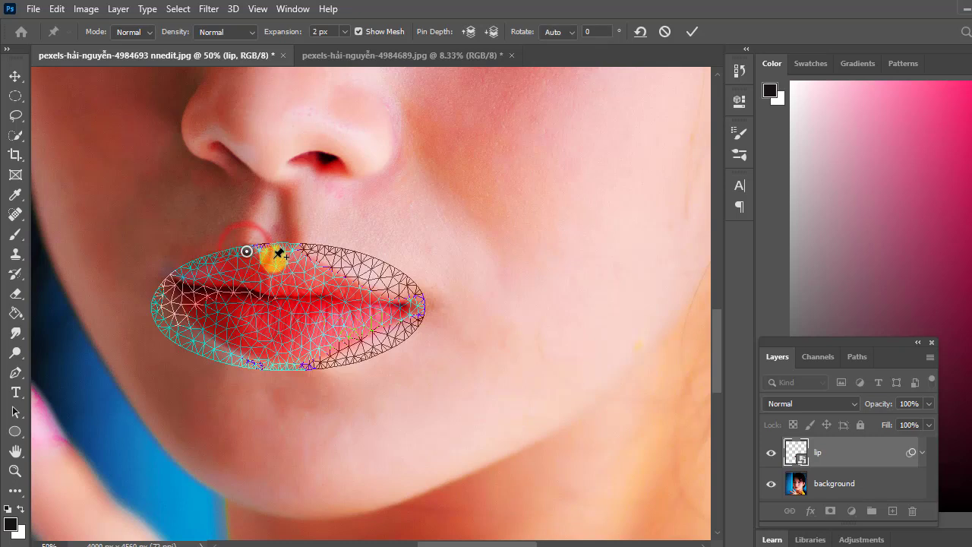
pyautogui.click(303, 254)
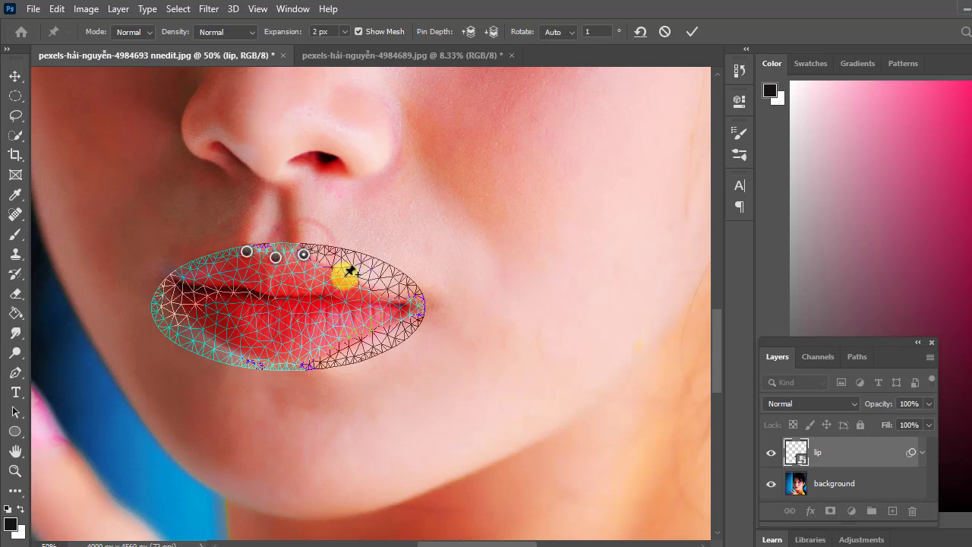
pyautogui.click(346, 278)
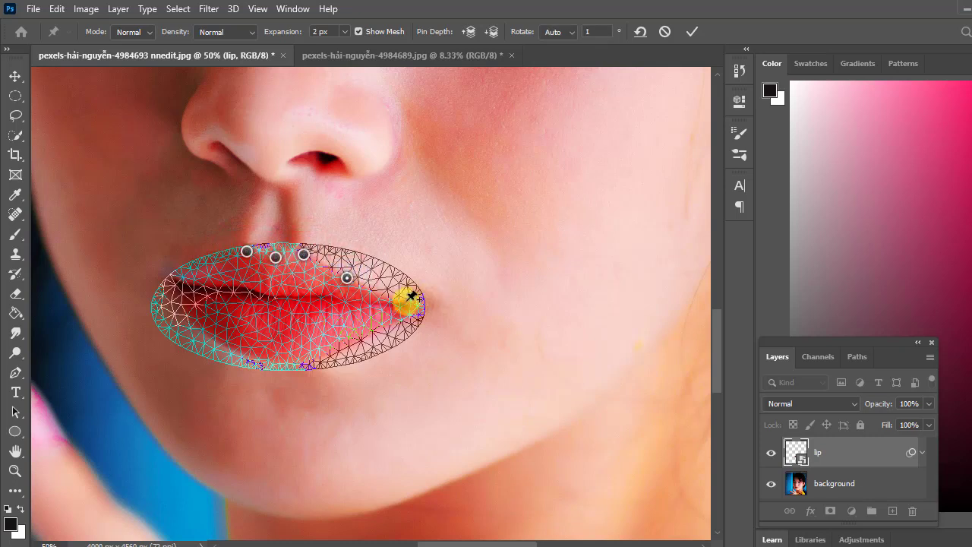
pyautogui.click(409, 303)
pyautogui.moveTo(323, 346); pyautogui.dragTo(314, 352)
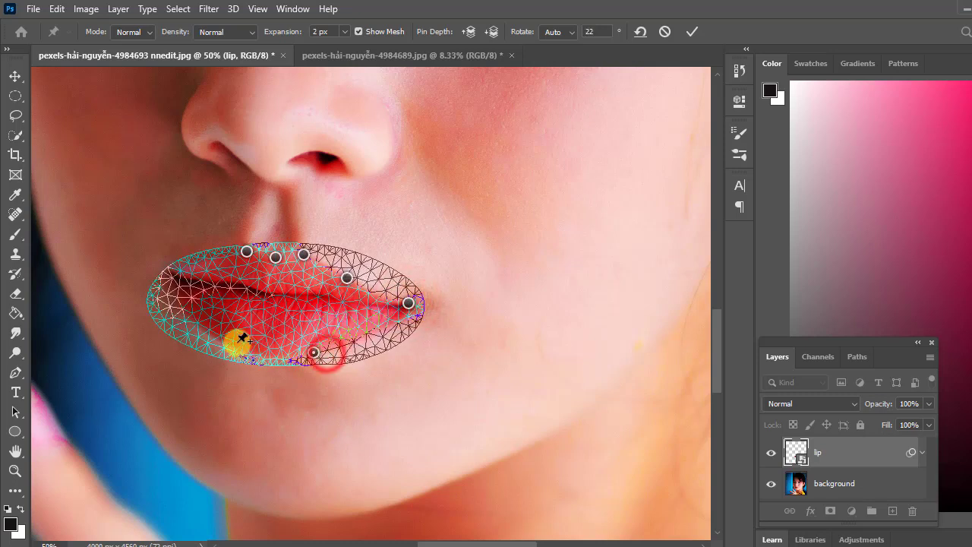
pyautogui.hotkey('ctrl', 'z')
pyautogui.hotkey('ctrl', 'z')
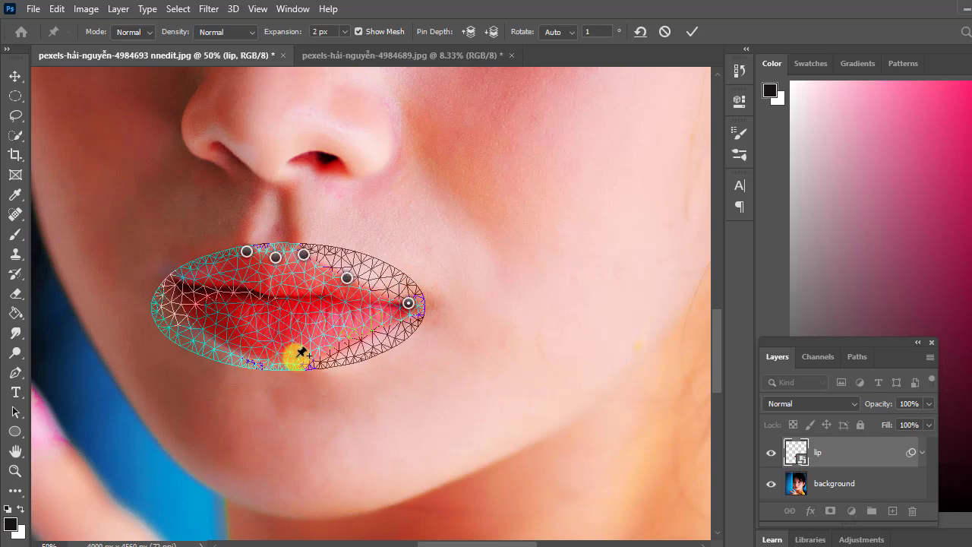
# Place three more warp pins, two along the lower lip edge and one near the left mouth corner.
pyautogui.click(315, 354)
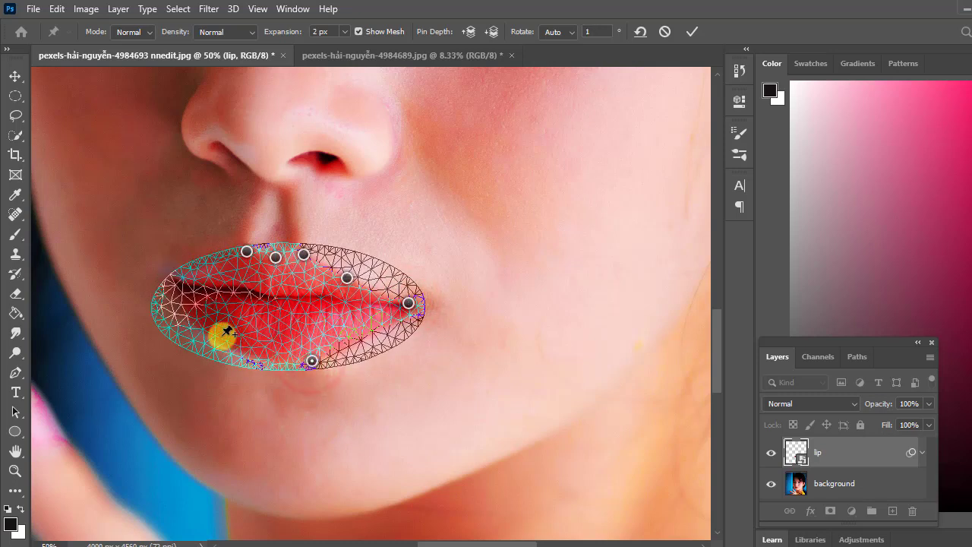
pyautogui.click(223, 336)
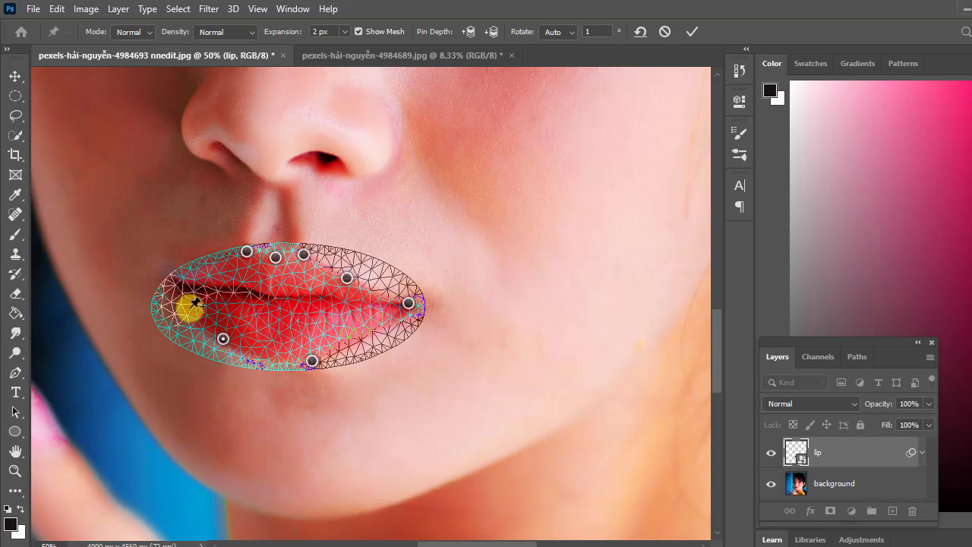
pyautogui.click(192, 309)
# Pull the pins at both mouth corners upward and outward to shape a smile.
pyautogui.moveTo(191, 312); pyautogui.dragTo(187, 297)
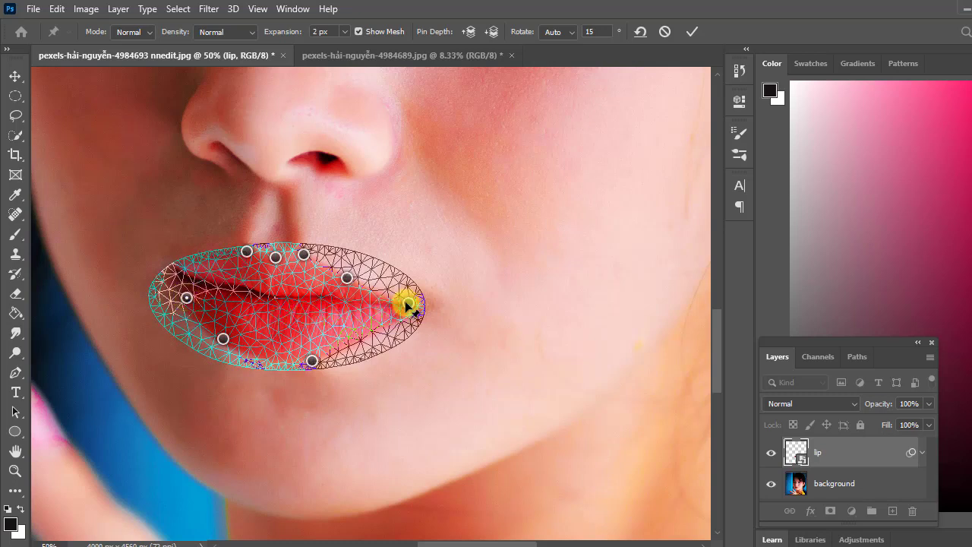
pyautogui.moveTo(407, 305); pyautogui.dragTo(417, 287)
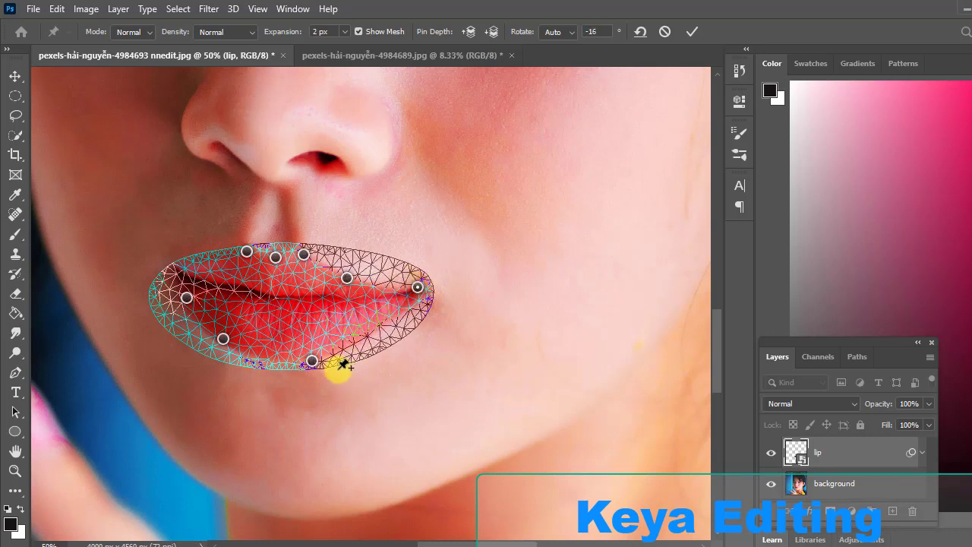
pyautogui.click(417, 290)
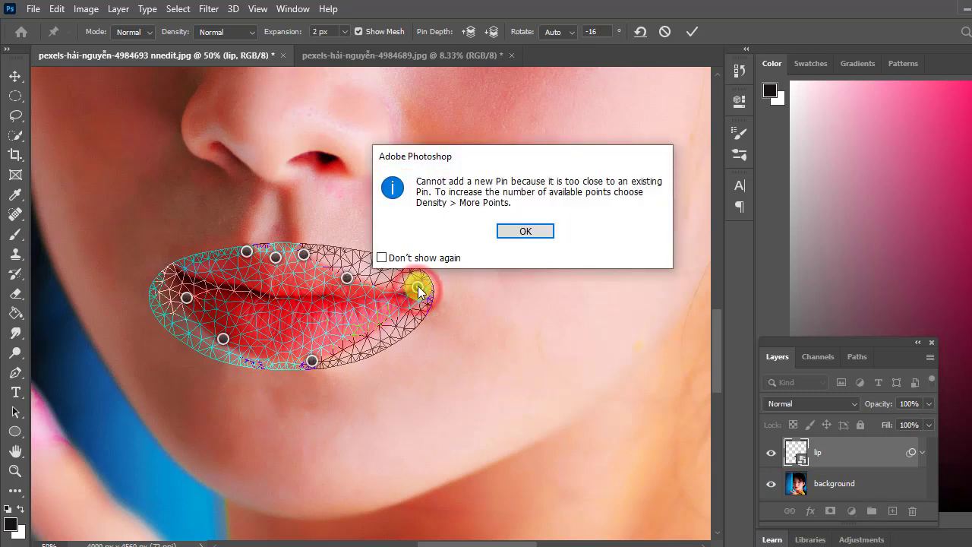
pyautogui.click(526, 229)
pyautogui.moveTo(418, 282); pyautogui.dragTo(419, 283)
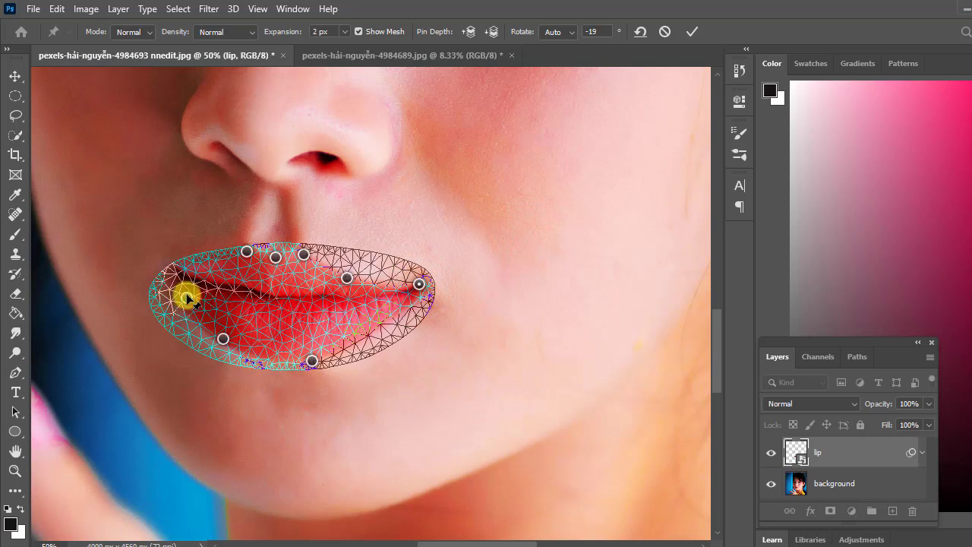
pyautogui.moveTo(187, 296); pyautogui.dragTo(180, 290)
# Fine-tune the pins at the two mouth corners to balance the smile, and apply the Puppet Warp.
pyautogui.hotkey('ctrl', '-')
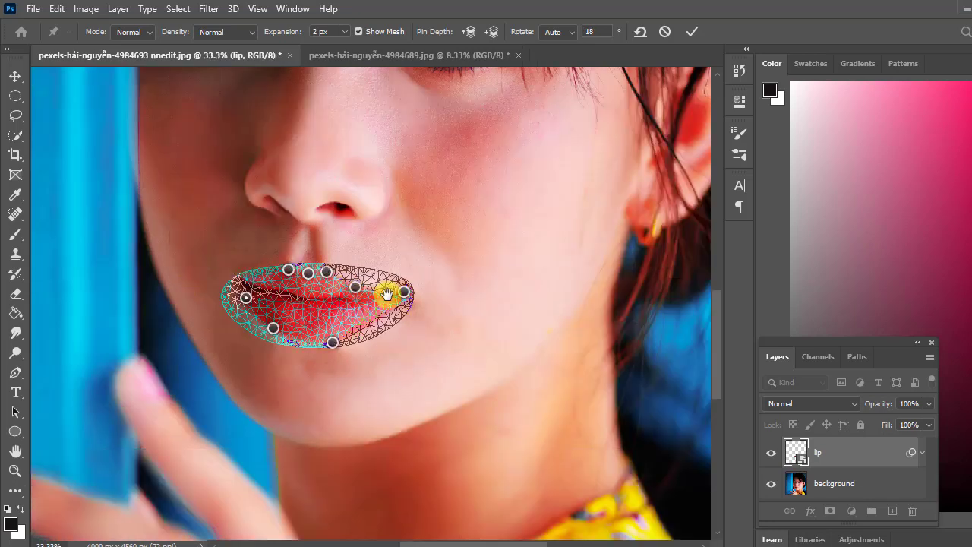
pyautogui.moveTo(469, 272)
pyautogui.mouseDown()
pyautogui.moveTo(484, 403)
pyautogui.moveTo(466, 271)
pyautogui.mouseUp()
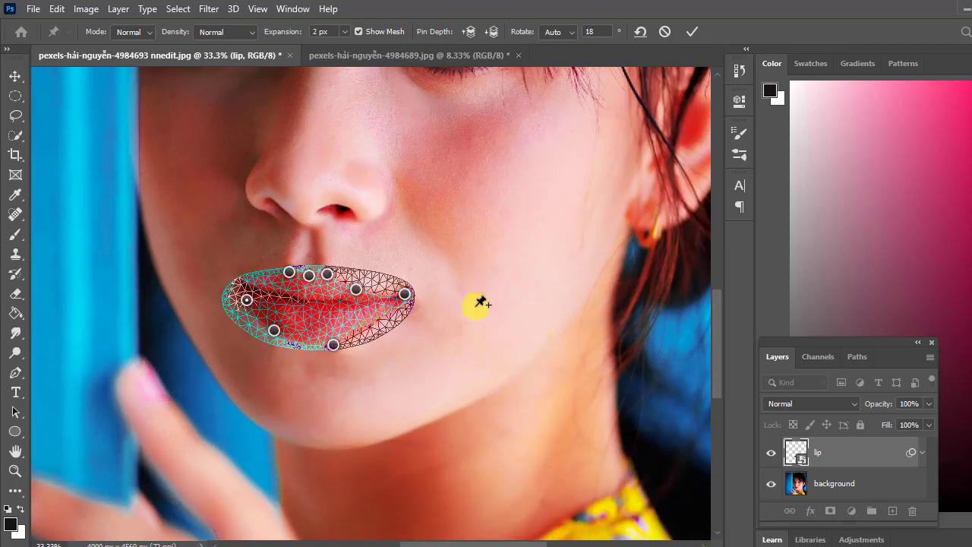
pyautogui.moveTo(405, 296); pyautogui.dragTo(403, 289)
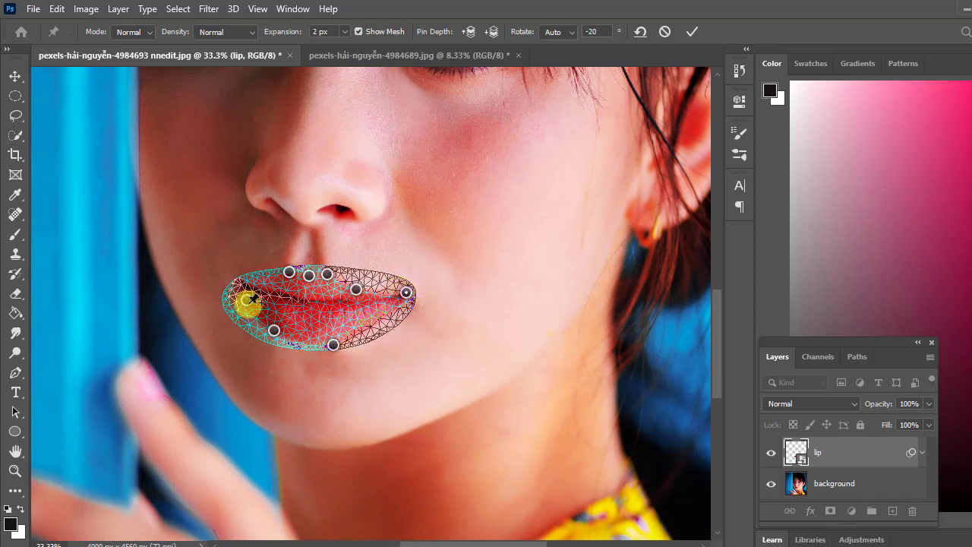
pyautogui.moveTo(249, 306); pyautogui.dragTo(238, 298)
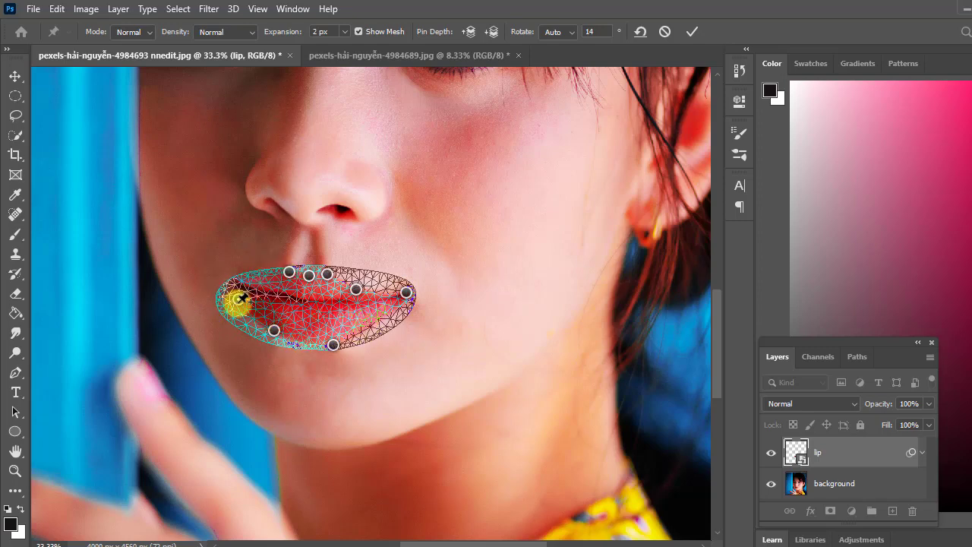
pyautogui.moveTo(238, 301); pyautogui.dragTo(243, 300)
pyautogui.click(289, 272)
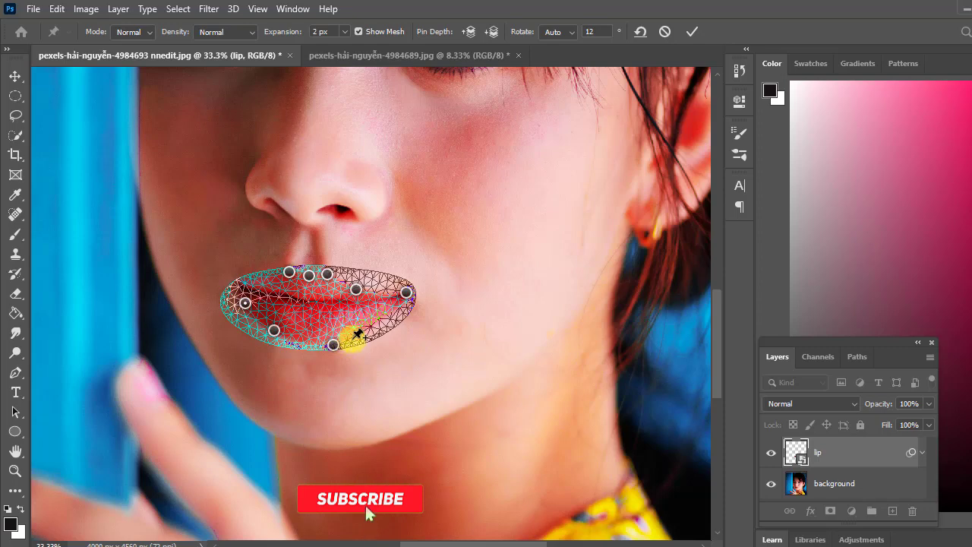
pyautogui.click(691, 31)
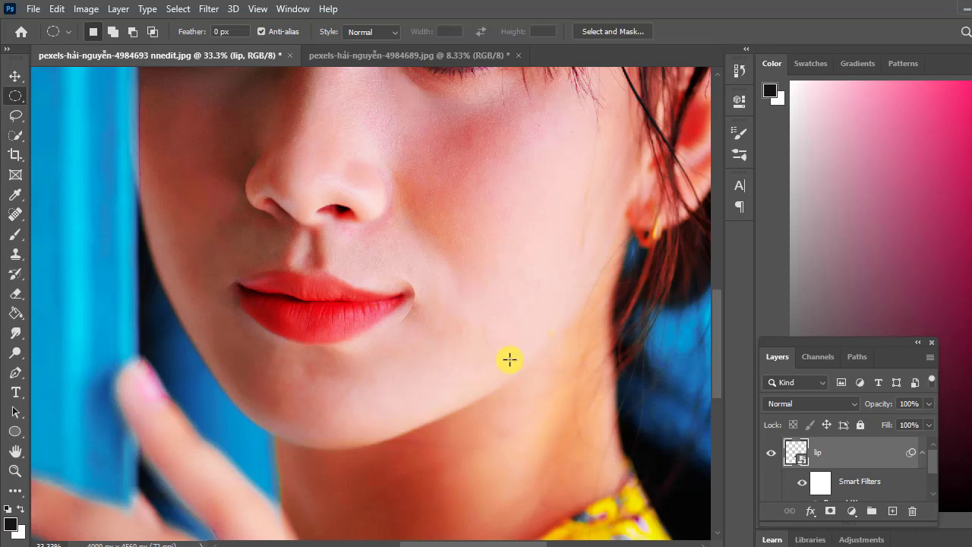
# Select the background layer and activate the Clone Stamp tool for retouching around the mouth.
pyautogui.hotkey('ctrl', '-')
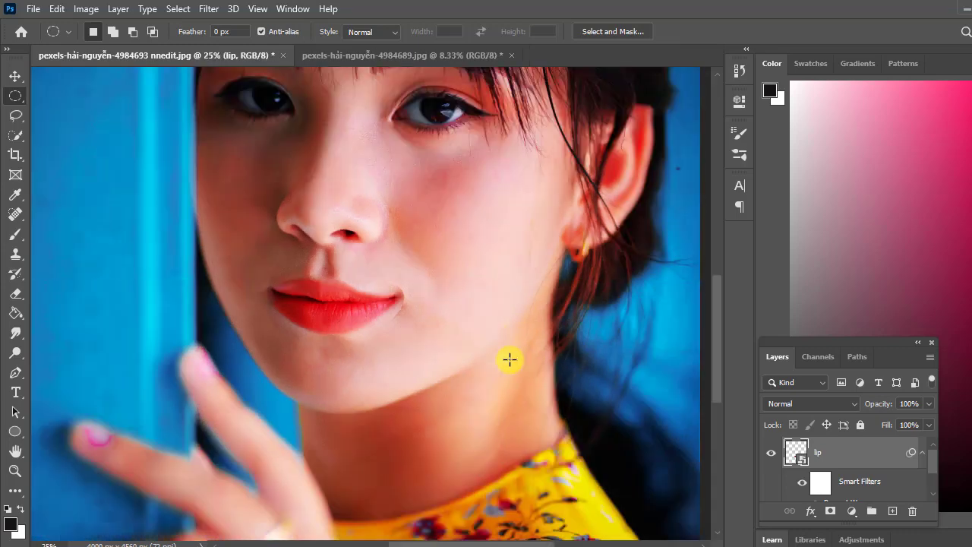
pyautogui.hotkey('ctrl', '+')
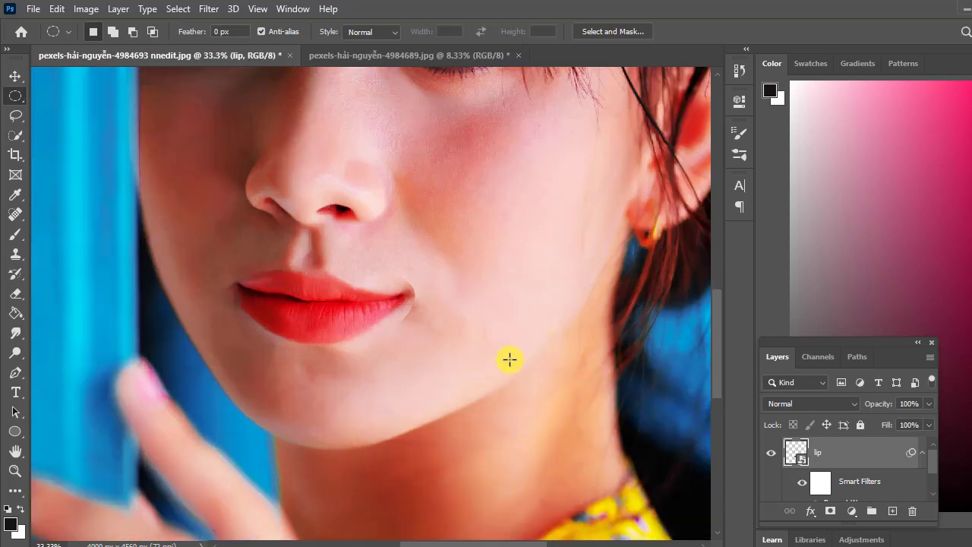
pyautogui.hotkey('ctrl', '+')
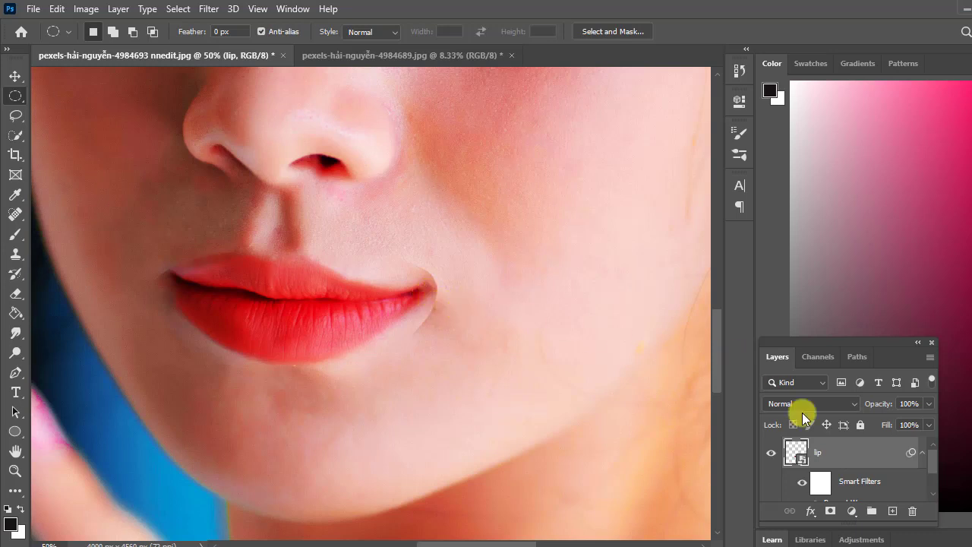
pyautogui.scroll(-2, 833, 458)
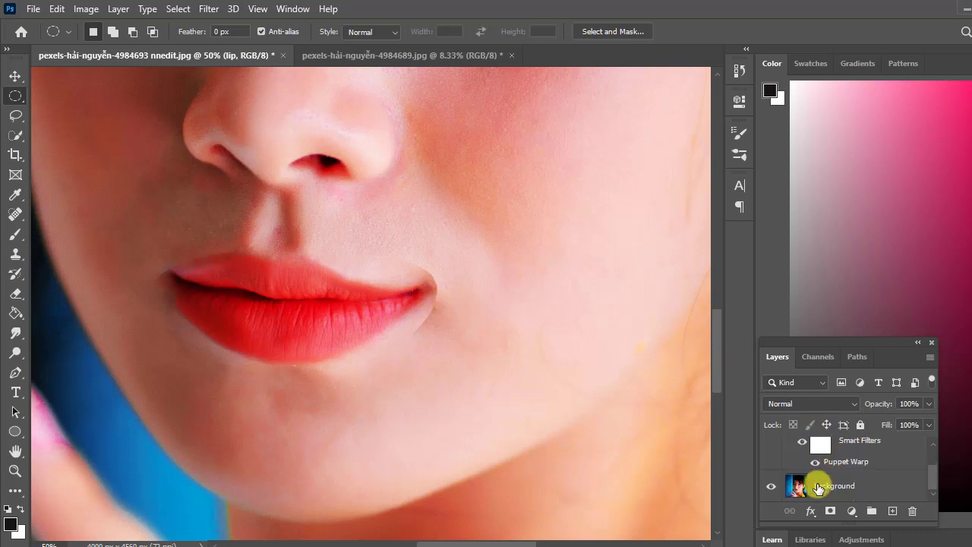
pyautogui.click(828, 489)
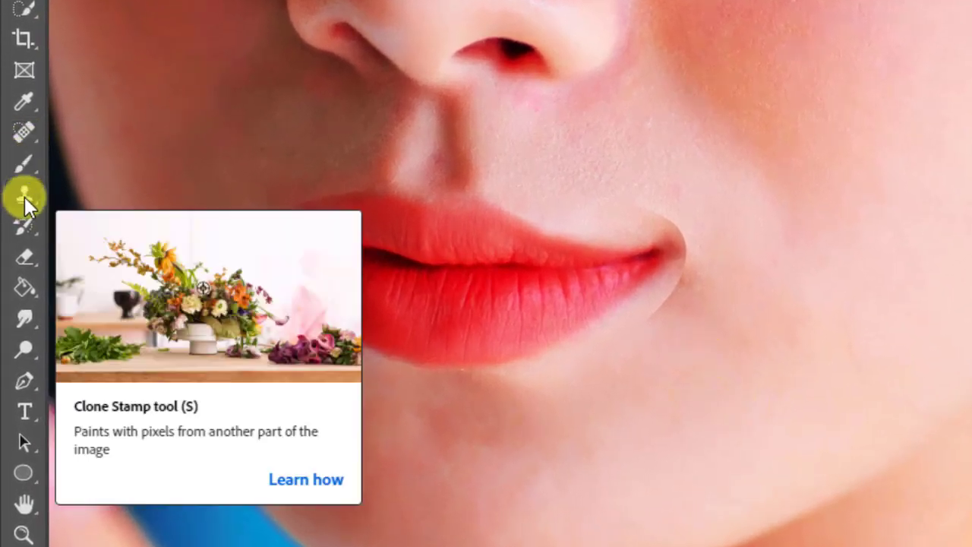
pyautogui.click(25, 197)
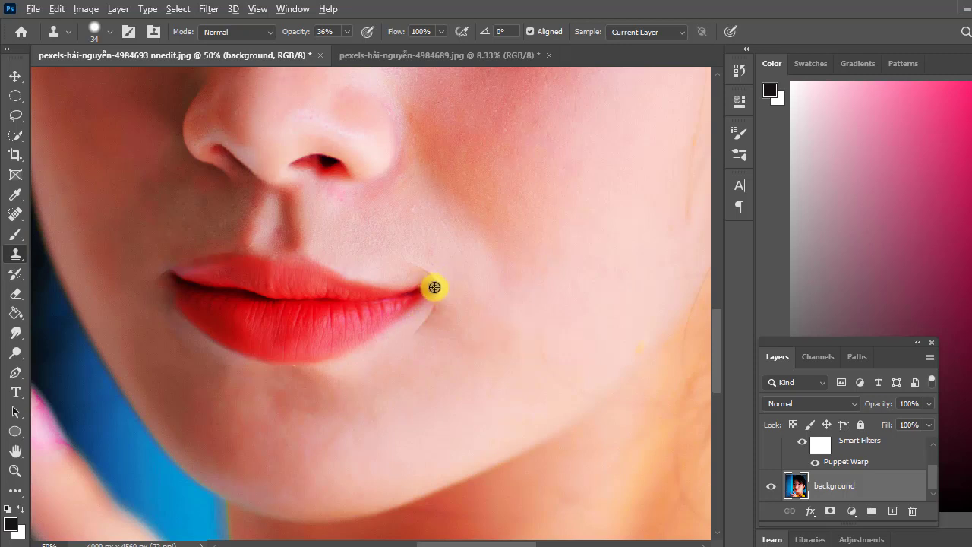
# Select the lip layer and rasterize its smart object so the Clone Stamp can paint on it.
pyautogui.scroll(2, 834, 455)
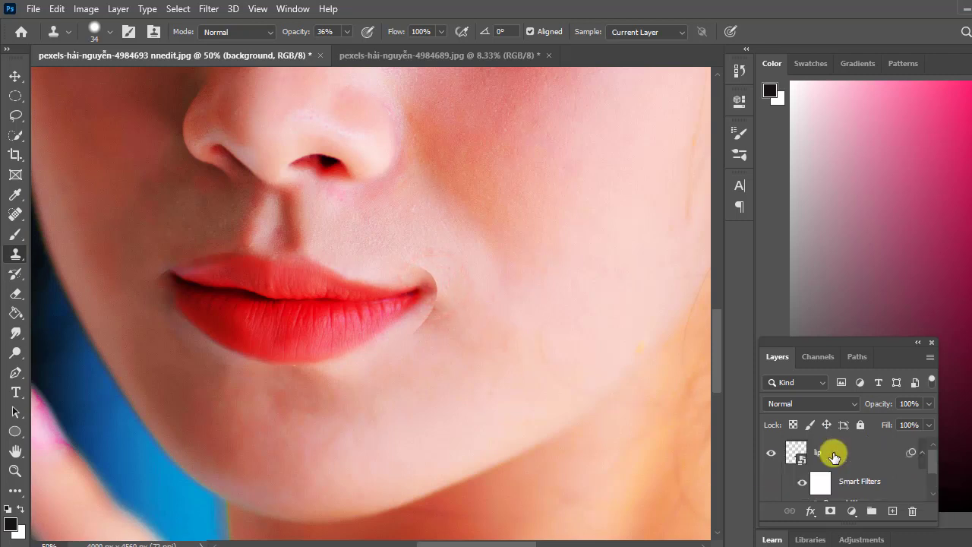
pyautogui.click(834, 453)
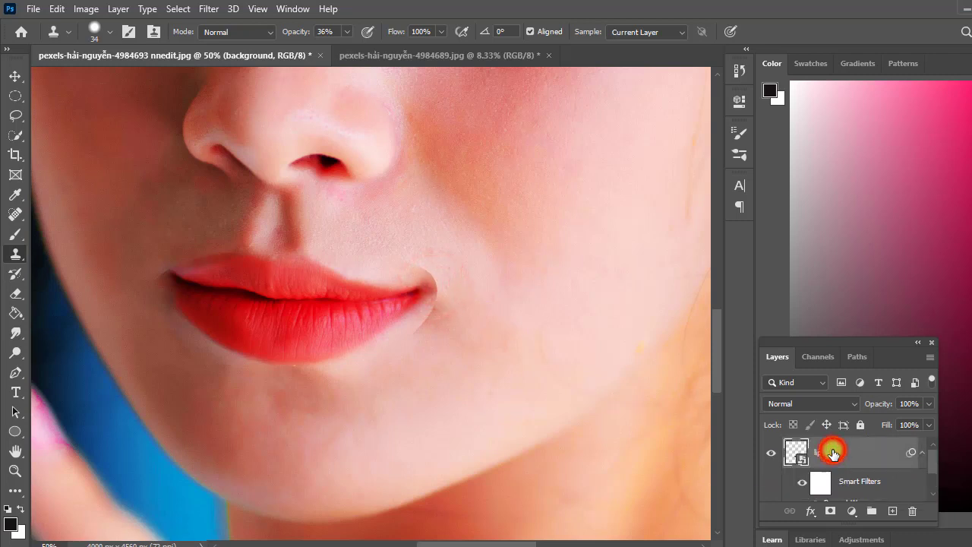
pyautogui.click(431, 286)
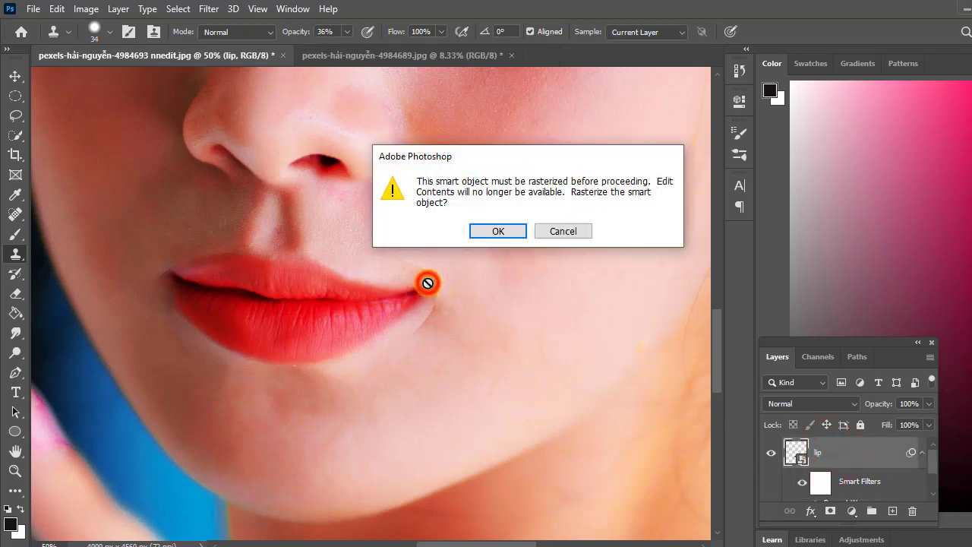
pyautogui.click(496, 230)
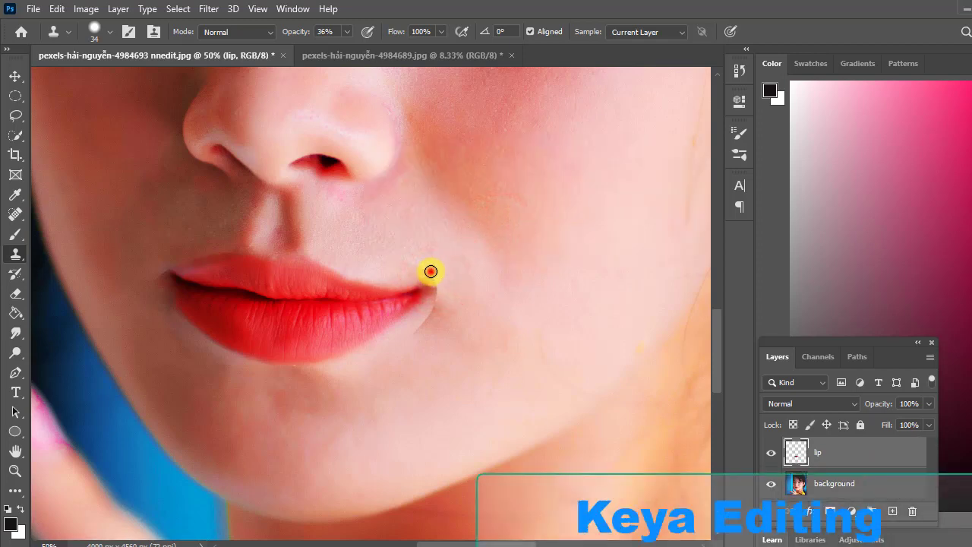
# Sample skin beside the right mouth corner and clone it over the visible patch edge just above that corner.
pyautogui.keyDown('alt'); pyautogui.click(432, 274); pyautogui.keyUp('alt')
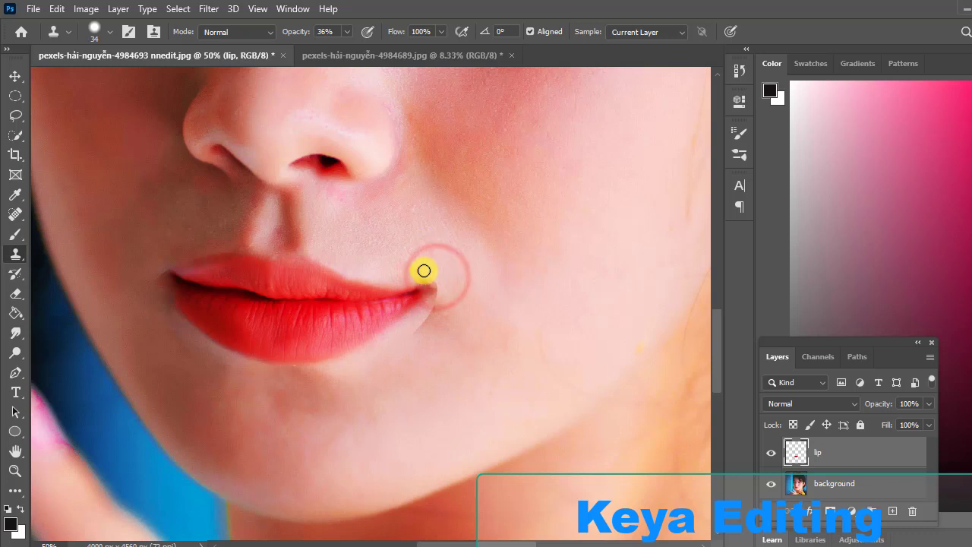
pyautogui.click(423, 269)
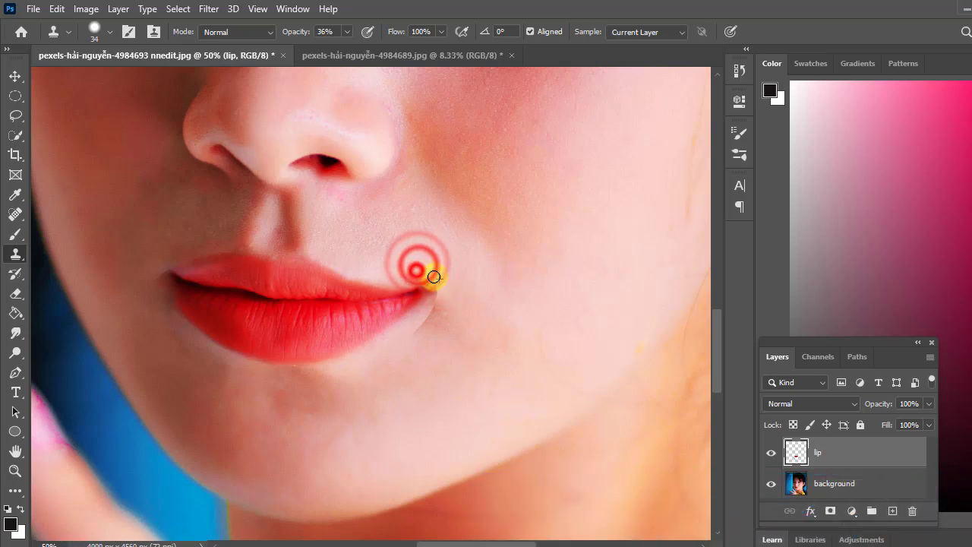
pyautogui.click(430, 274)
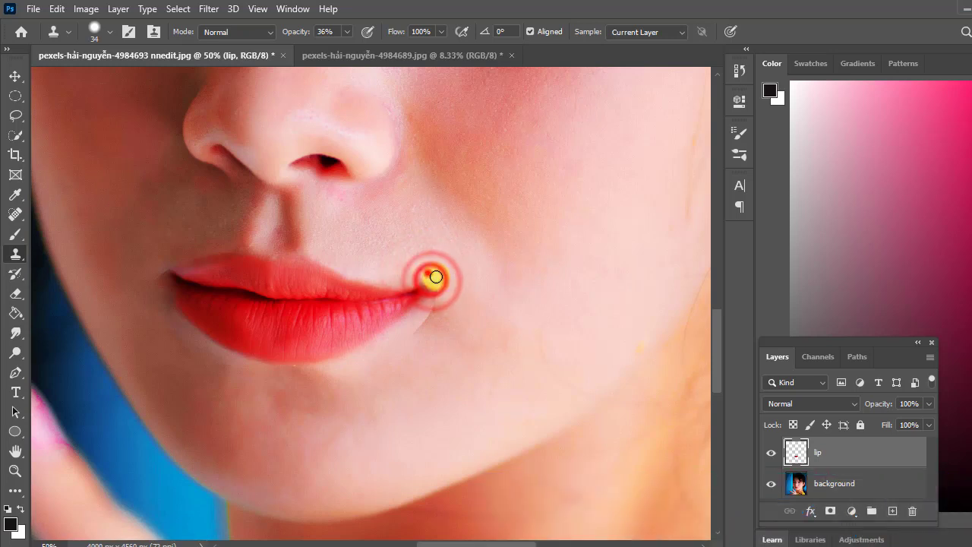
# Set the Clone Stamp opacity to 24% and blend the patch edge around the right mouth corner and along the lower lip.
pyautogui.click(347, 30)
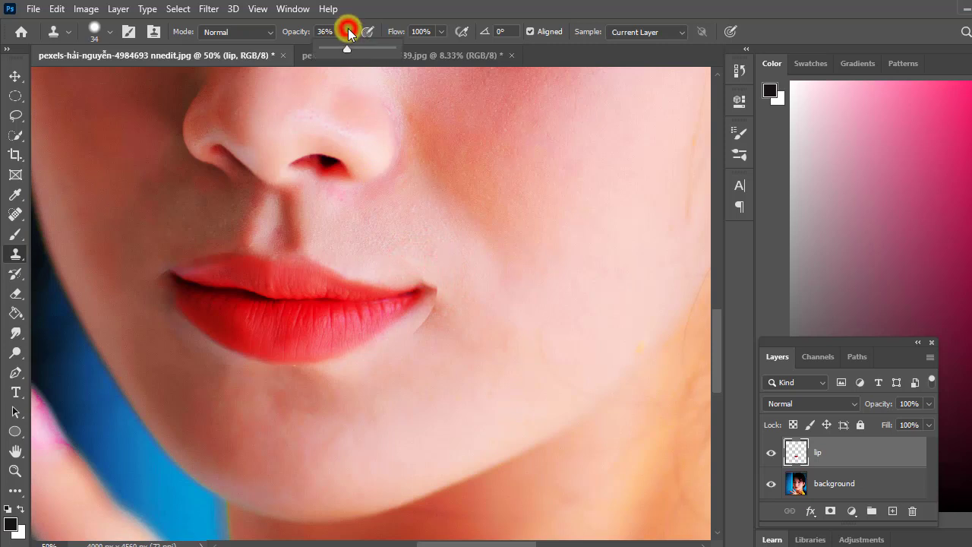
pyautogui.moveTo(339, 49); pyautogui.dragTo(345, 30)
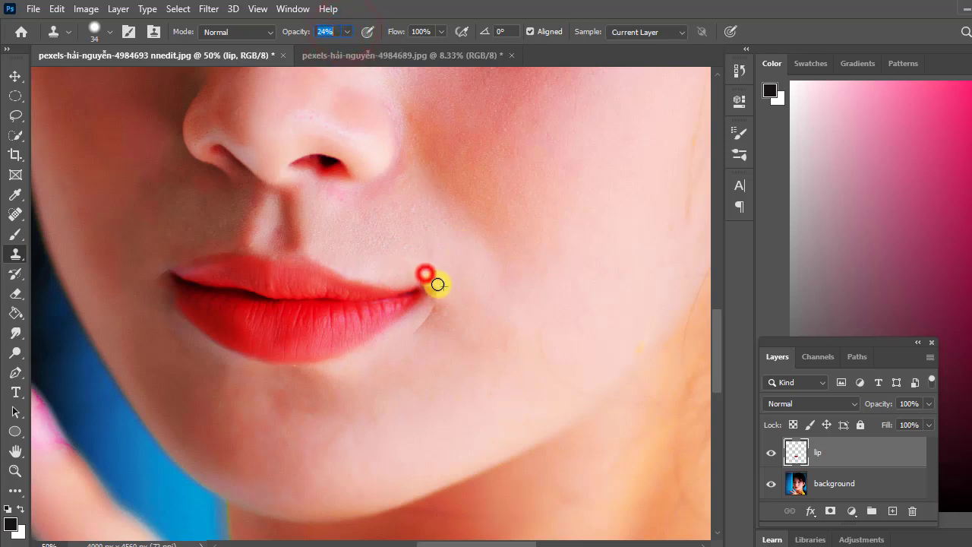
pyautogui.moveTo(437, 284)
pyautogui.mouseDown()
pyautogui.moveTo(420, 279)
pyautogui.moveTo(431, 282)
pyautogui.mouseUp()
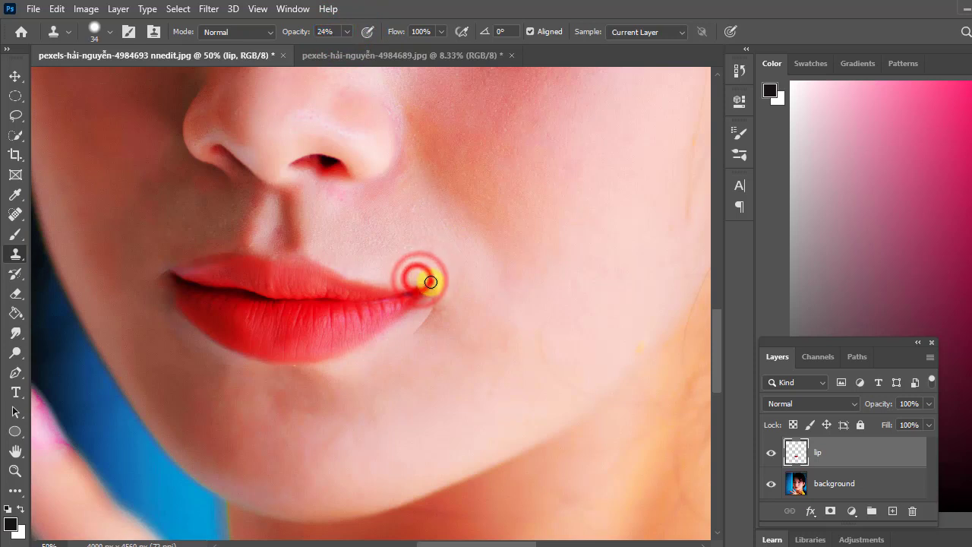
pyautogui.click(436, 282)
pyautogui.click(439, 284)
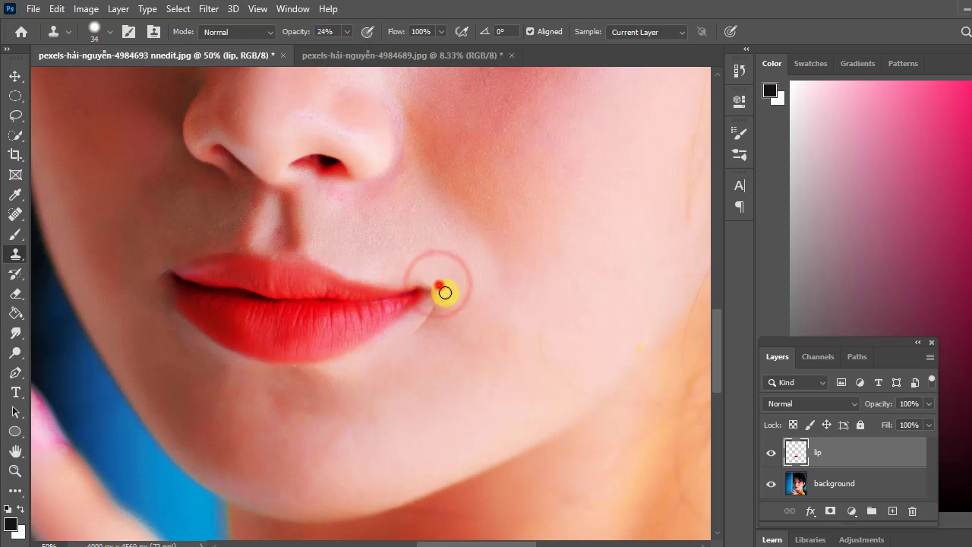
pyautogui.click(435, 301)
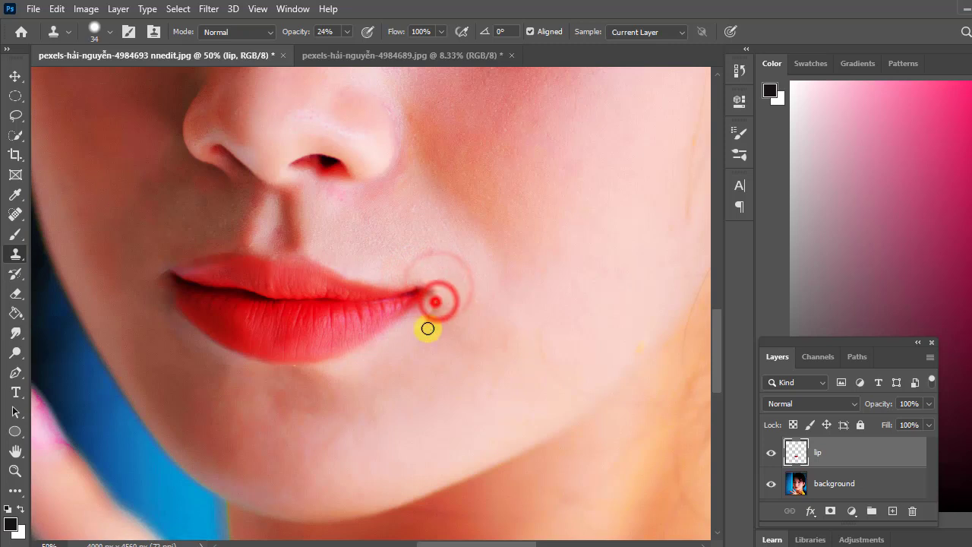
pyautogui.moveTo(433, 311)
pyautogui.mouseDown()
pyautogui.moveTo(415, 336)
pyautogui.moveTo(438, 303)
pyautogui.moveTo(403, 344)
pyautogui.moveTo(431, 325)
pyautogui.moveTo(377, 357)
pyautogui.mouseUp()
pyautogui.moveTo(417, 333); pyautogui.dragTo(398, 354)
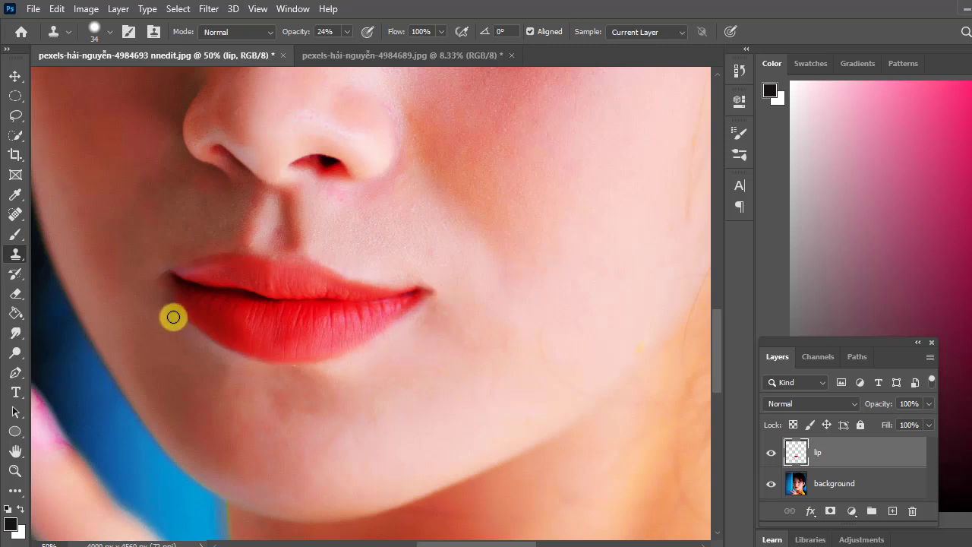
# Blend the skin around the left mouth corner with the Clone Stamp, sampling just above the corner on the lip layer.
pyautogui.moveTo(173, 318); pyautogui.dragTo(178, 327)
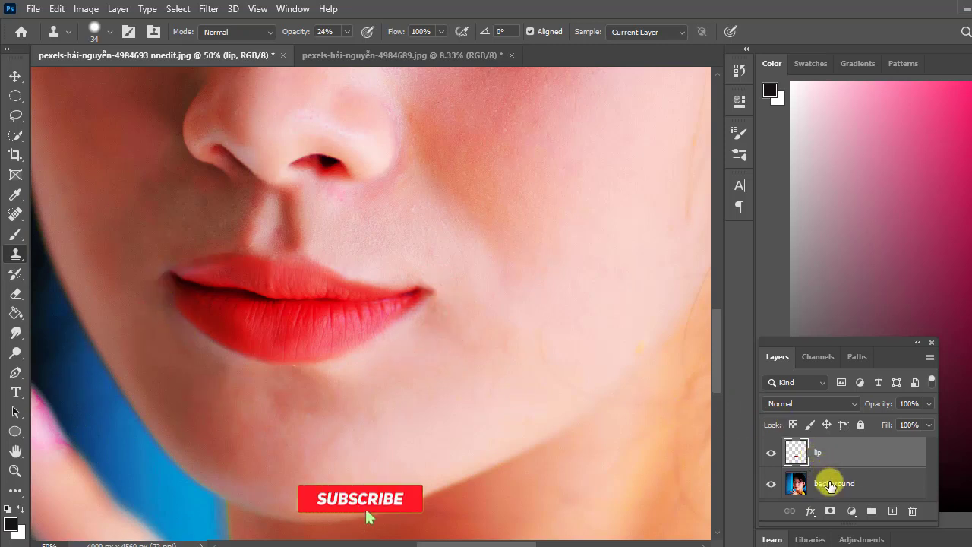
pyautogui.click(830, 485)
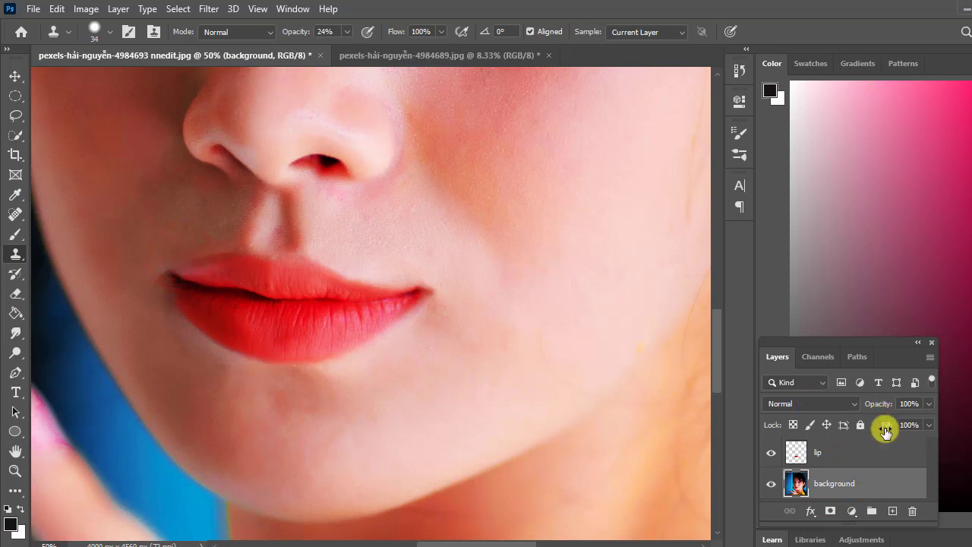
pyautogui.click(851, 454)
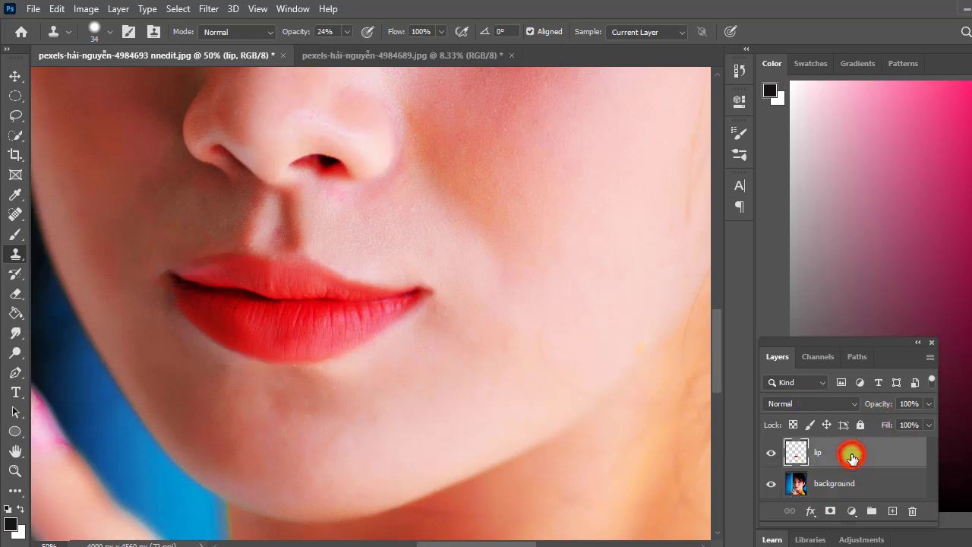
pyautogui.keyDown('alt'); pyautogui.click(173, 268); pyautogui.keyUp('alt')
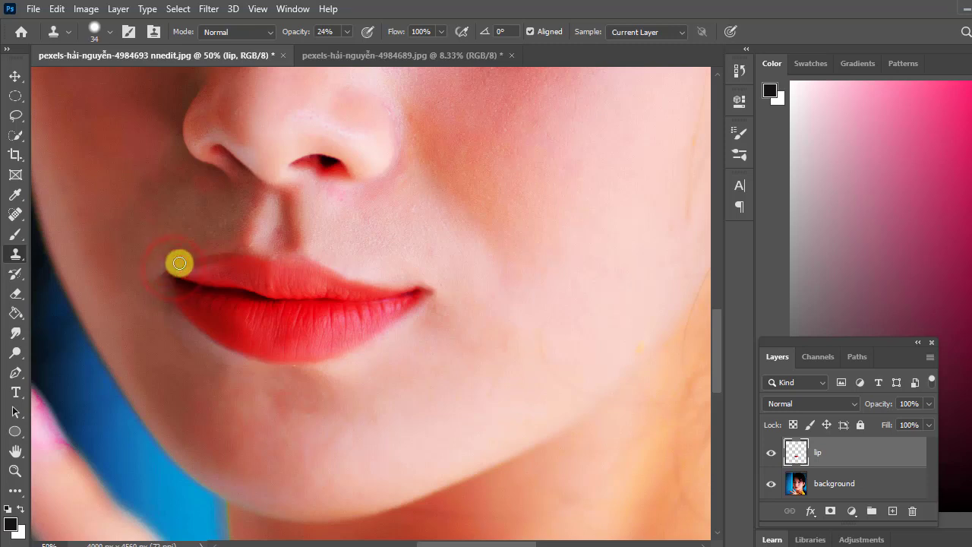
pyautogui.moveTo(193, 259)
pyautogui.mouseDown()
pyautogui.moveTo(218, 252)
pyautogui.moveTo(196, 256)
pyautogui.moveTo(230, 248)
pyautogui.moveTo(156, 273)
pyautogui.mouseUp()
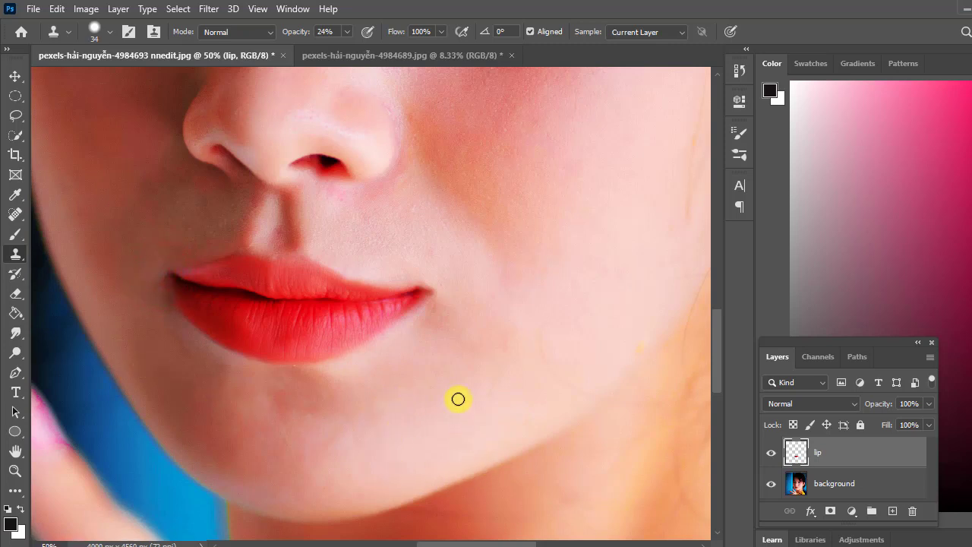
# Compare the portrait with and without the reshaped lips by hiding the lip layer and showing it again.
pyautogui.hotkey('ctrl', '-')
pyautogui.hotkey('ctrl', '-')
pyautogui.hotkey('ctrl', '-')
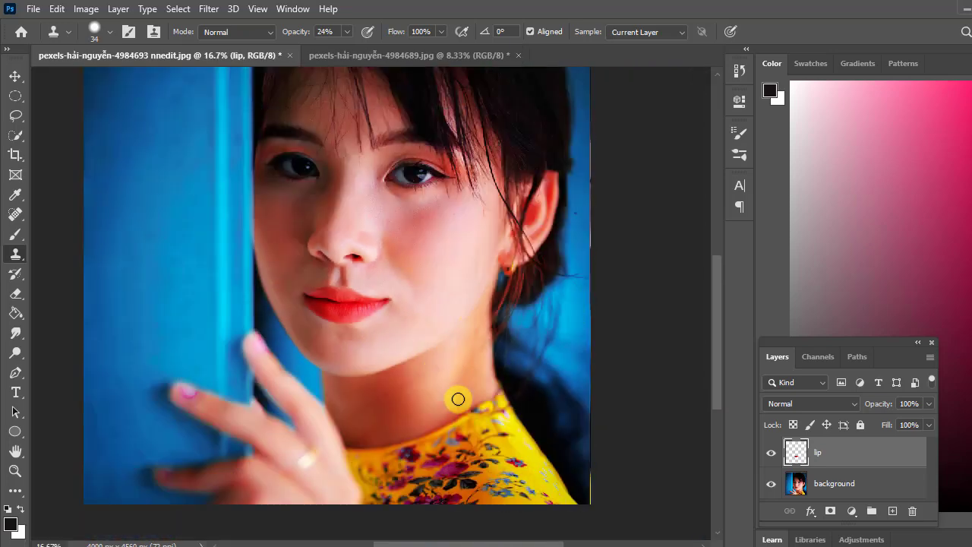
pyautogui.click(771, 454)
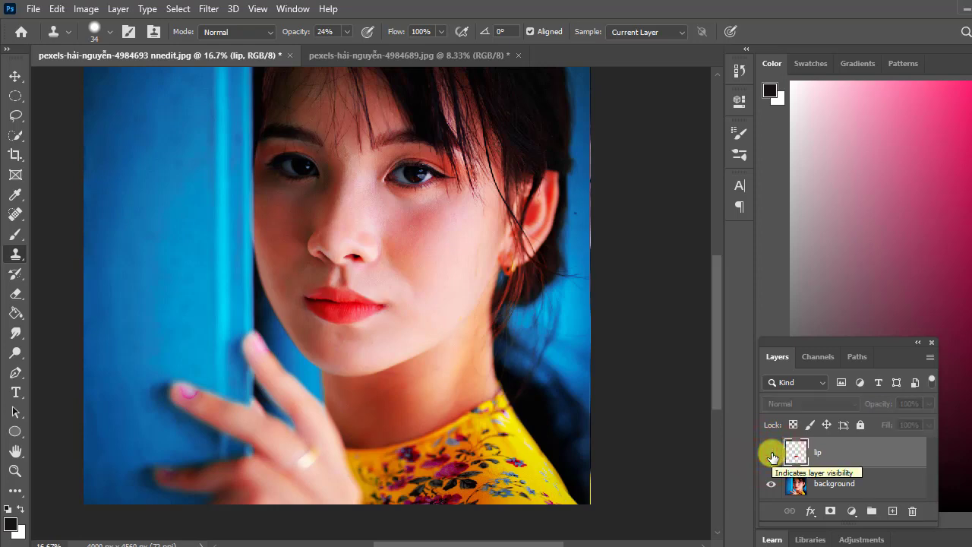
pyautogui.click(772, 455)
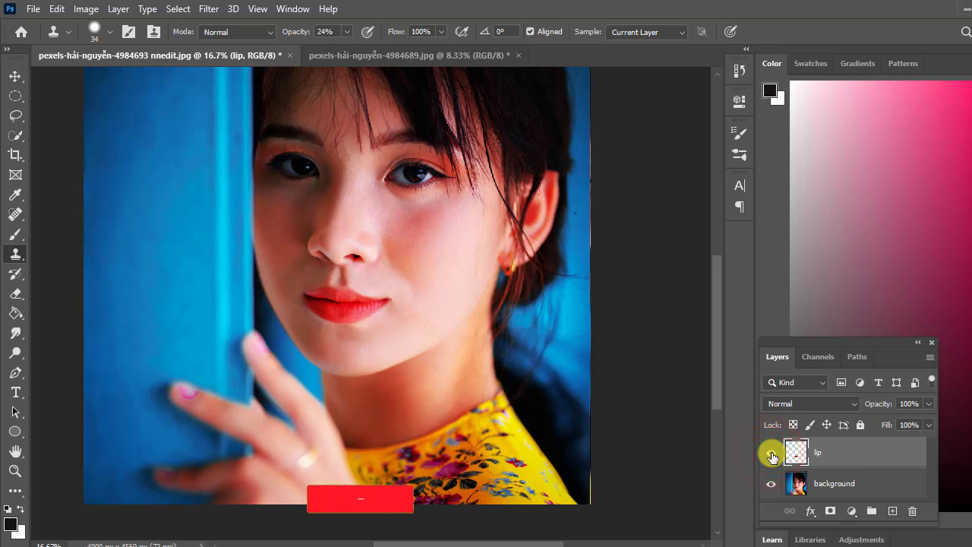